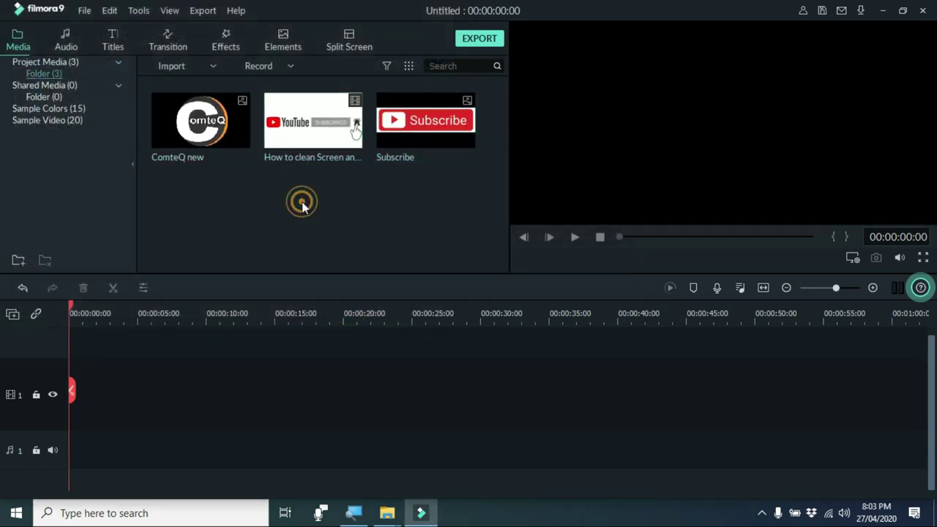
Place the laptop-cleaning video at the start of video track 1 and position the playhead at 00:01:24:12.
{"action": "left_click_drag", "start_coordinate": [339, 136], "coordinate": [73, 415]}
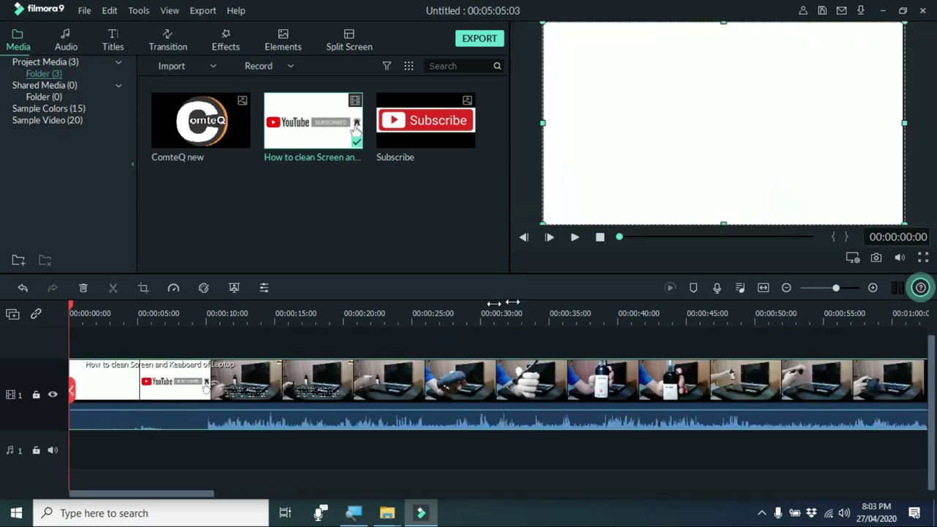
{"action": "left_click", "coordinate": [657, 237]}
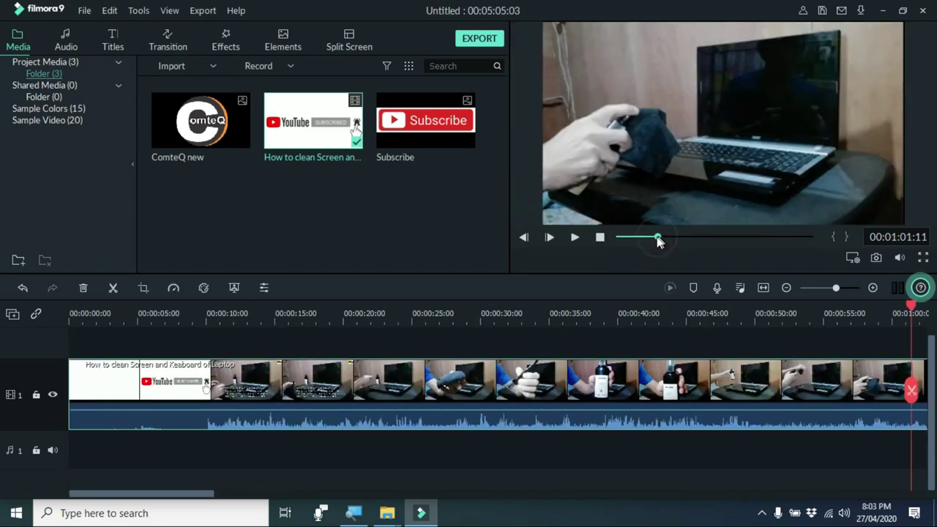
{"action": "left_click_drag", "start_coordinate": [655, 236], "coordinate": [670, 236]}
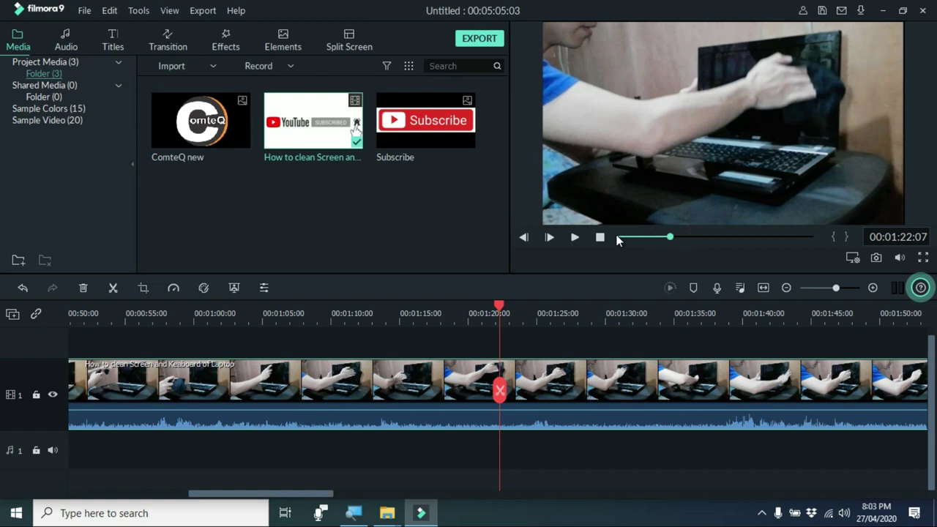
{"action": "mouse_move", "coordinate": [503, 307]}
{"action": "left_mouse_down"}
{"action": "mouse_move", "coordinate": [520, 308]}
{"action": "mouse_move", "coordinate": [511, 311]}
{"action": "left_mouse_up"}
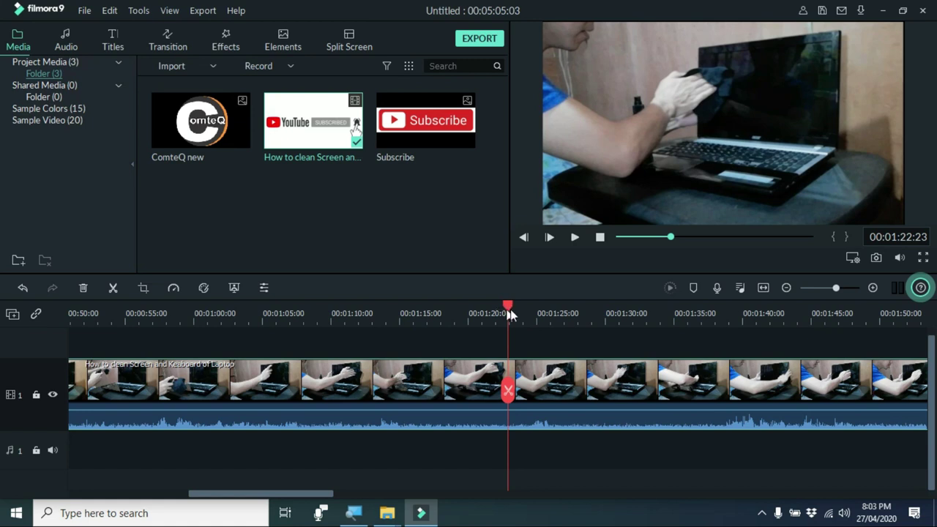
{"action": "left_click_drag", "start_coordinate": [510, 313], "coordinate": [527, 311]}
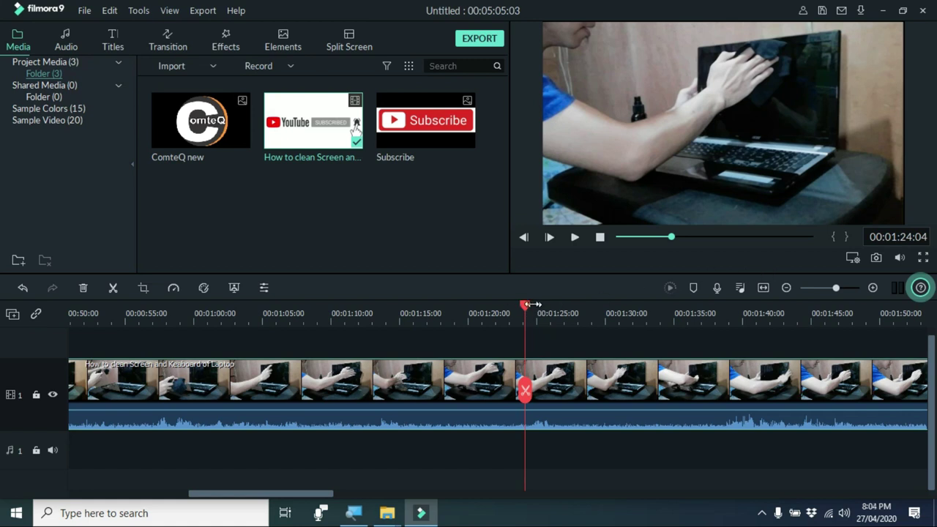
{"action": "left_click_drag", "start_coordinate": [526, 310], "coordinate": [529, 304]}
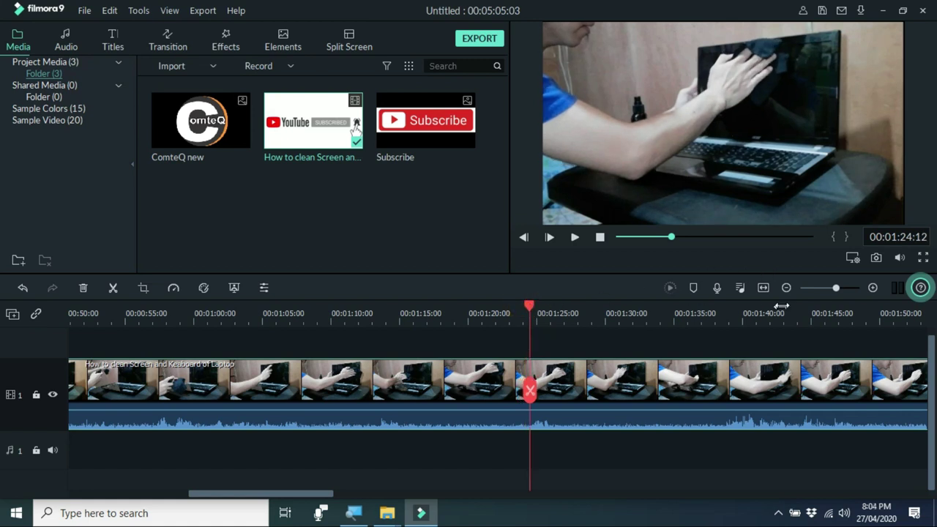
Capture a snapshot of the current video frame into the project media.
{"action": "left_click", "coordinate": [143, 288]}
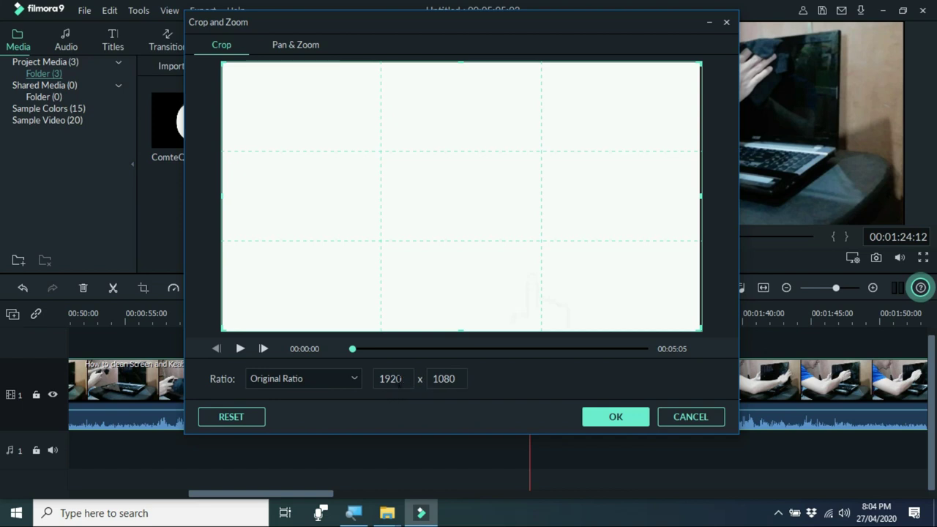
{"action": "left_click", "coordinate": [617, 417]}
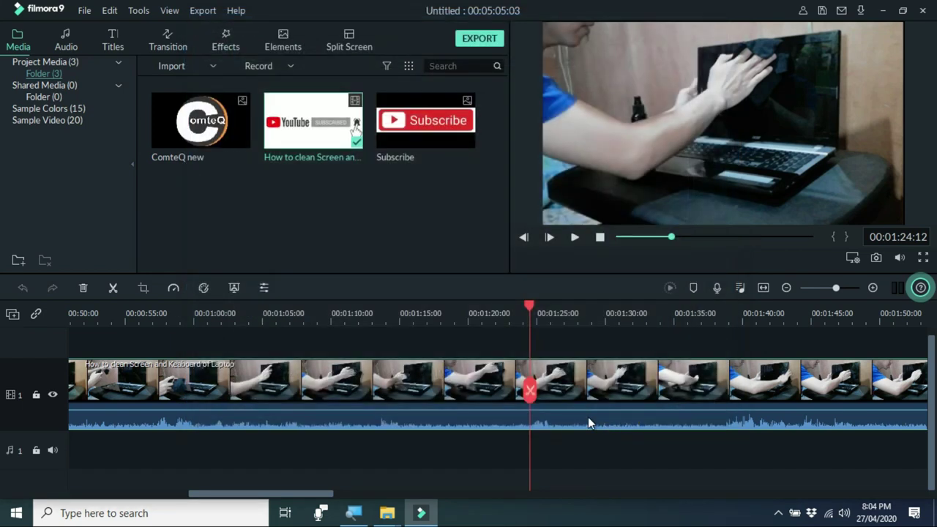
{"action": "left_click", "coordinate": [876, 260]}
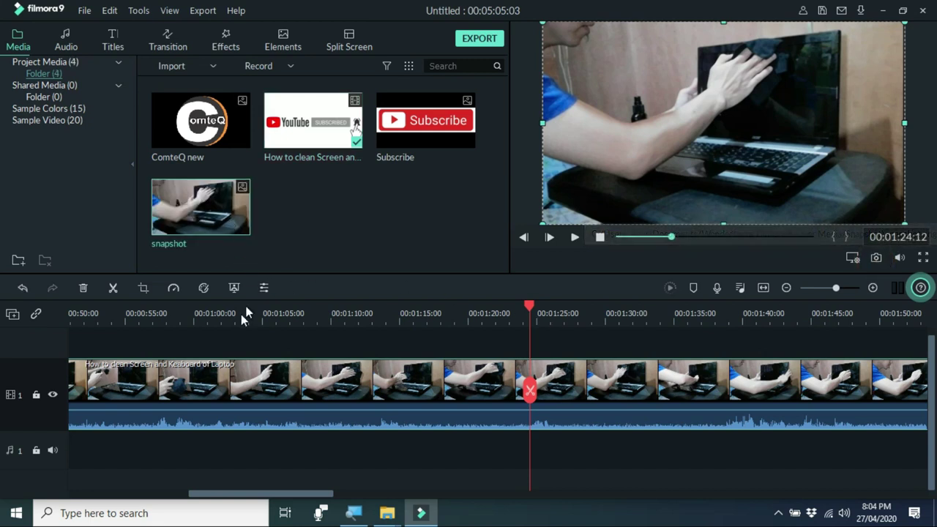
Delete the video clip from the timeline and place the snapshot image at the start of video track 1.
{"action": "right_click", "coordinate": [210, 387]}
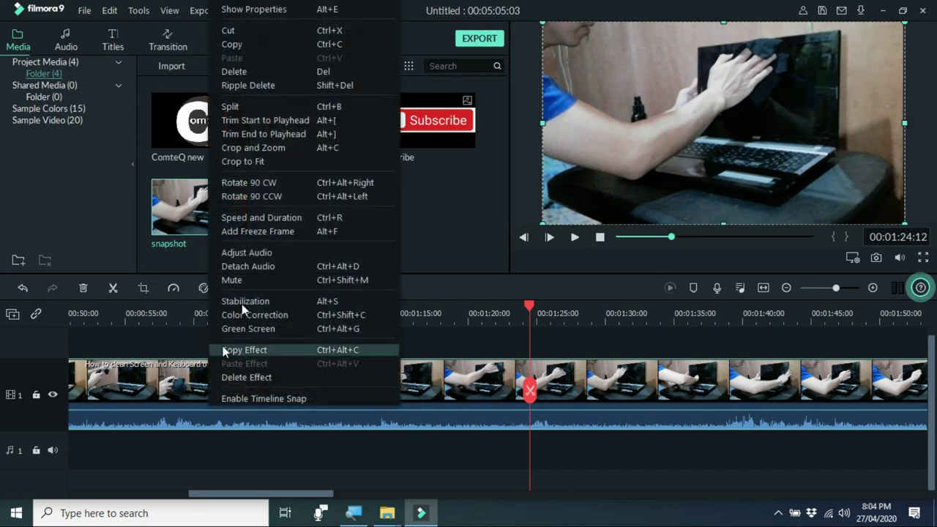
{"action": "left_click", "coordinate": [256, 71]}
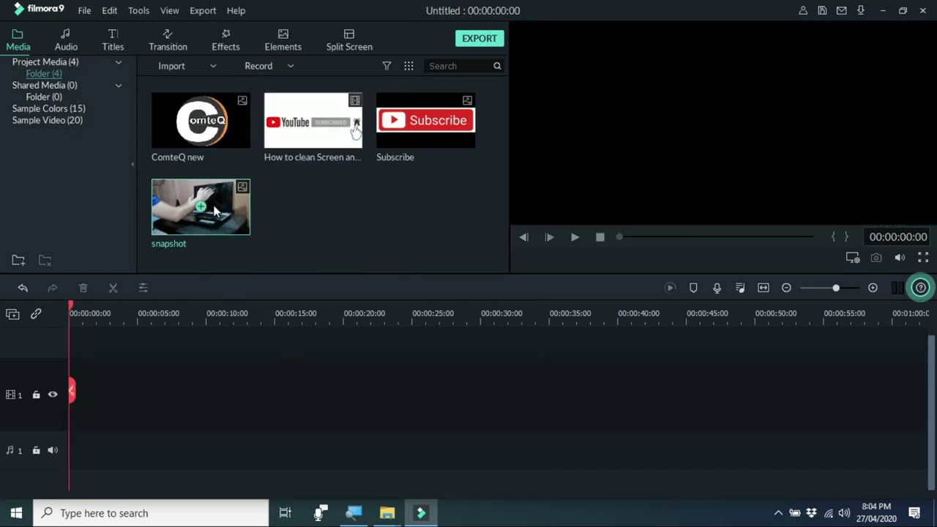
{"action": "left_click_drag", "start_coordinate": [227, 209], "coordinate": [63, 397]}
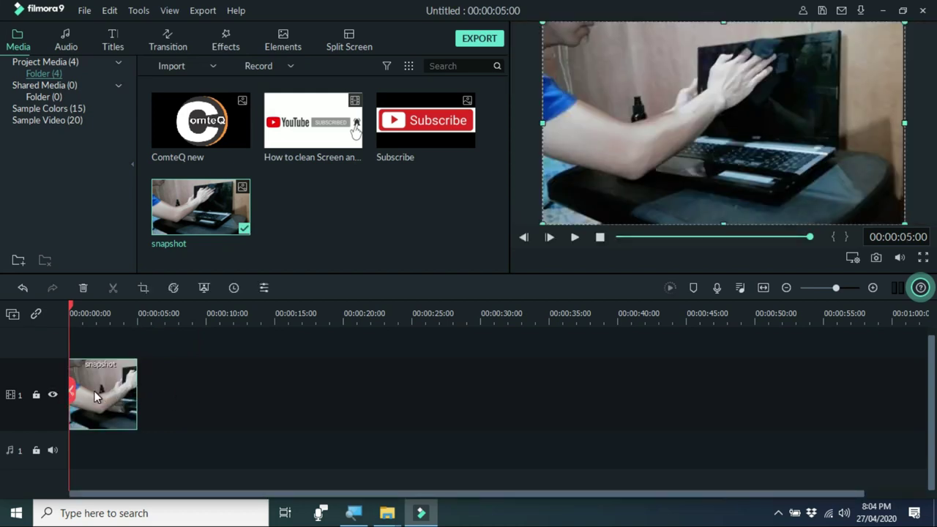
Set the snapshot clip's tone to saturation 13 and brightness 14 in its colour settings.
{"action": "double_click", "coordinate": [104, 389]}
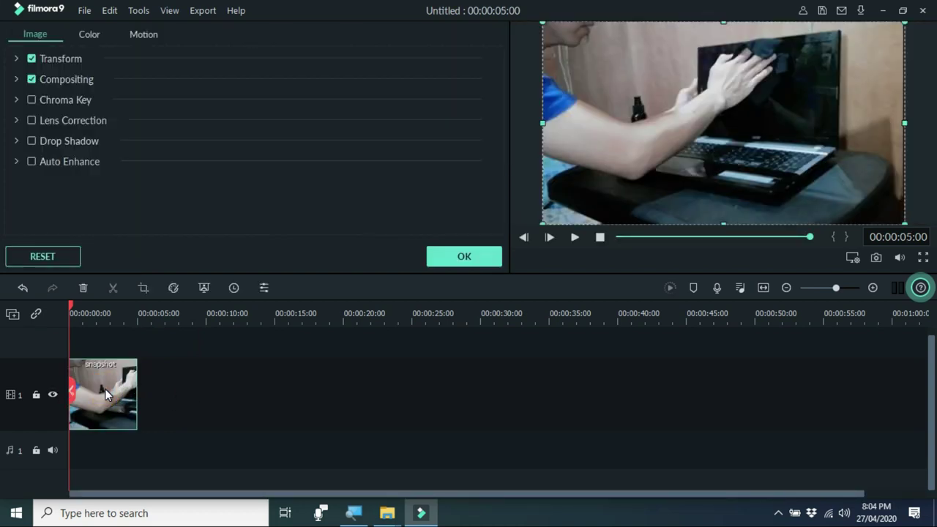
{"action": "left_click", "coordinate": [97, 33]}
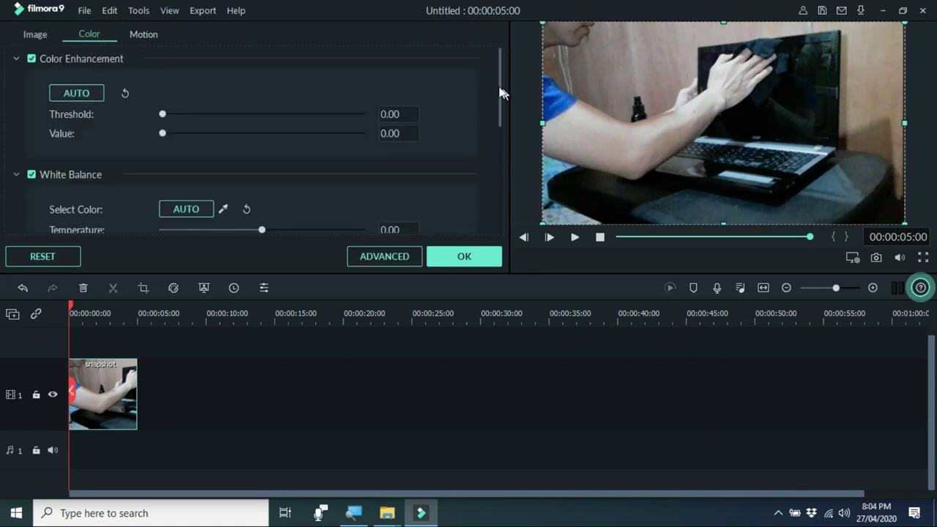
{"action": "left_click_drag", "start_coordinate": [498, 74], "coordinate": [498, 152]}
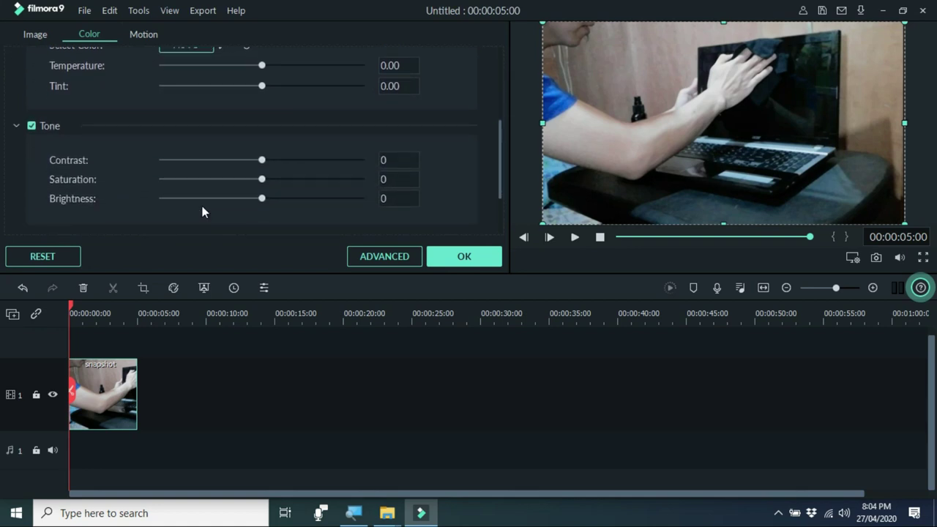
{"action": "left_click_drag", "start_coordinate": [265, 182], "coordinate": [276, 199]}
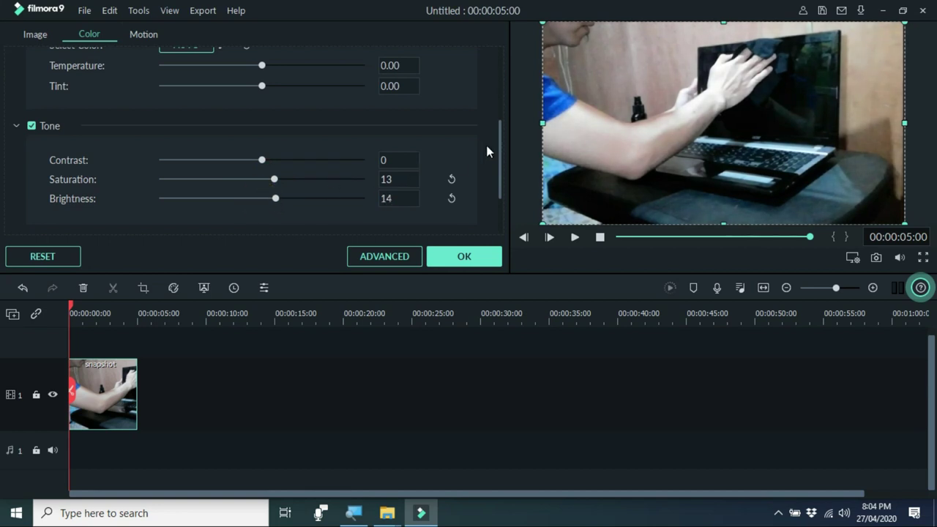
Apply the 007 Series 3D LUT to the snapshot, raise its brightness to 23, and accept the colour changes.
{"action": "left_click_drag", "start_coordinate": [500, 132], "coordinate": [494, 178]}
{"action": "left_click", "coordinate": [290, 200]}
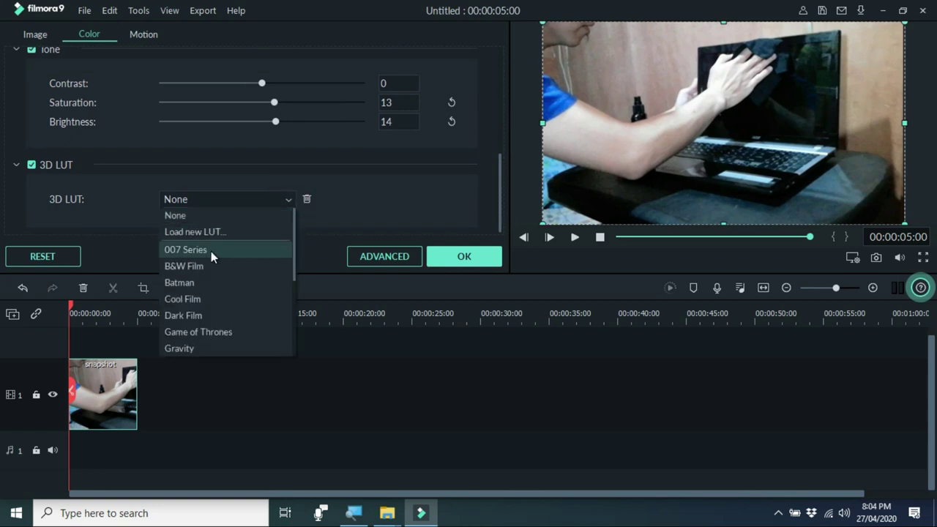
{"action": "left_click", "coordinate": [211, 251]}
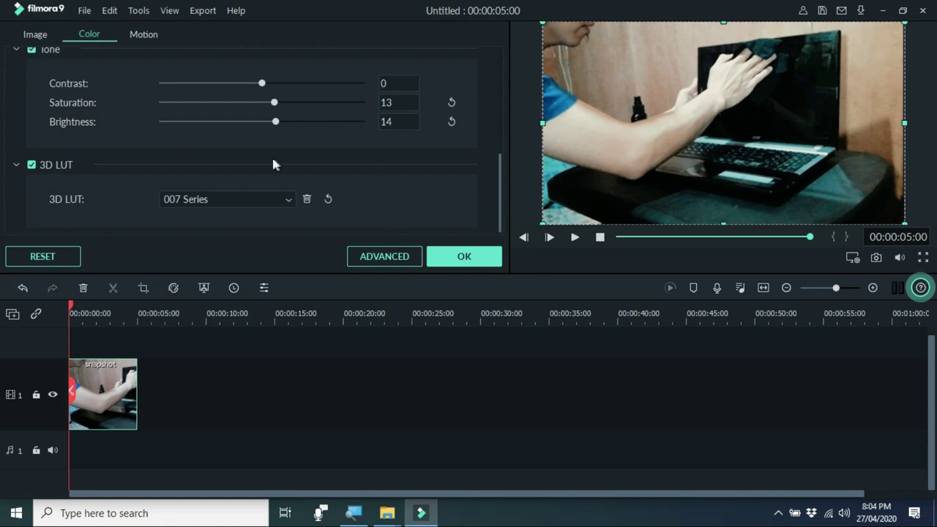
{"action": "left_click_drag", "start_coordinate": [278, 123], "coordinate": [285, 123]}
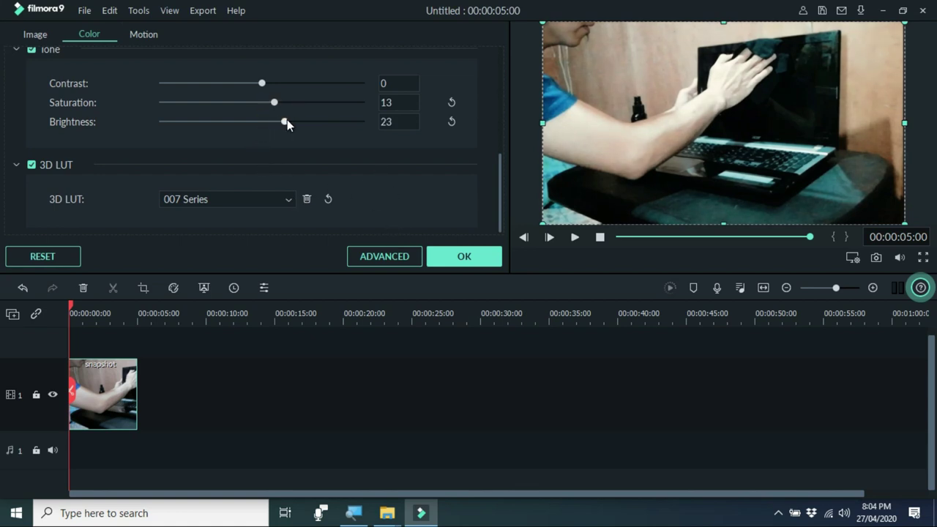
{"action": "left_click", "coordinate": [452, 259]}
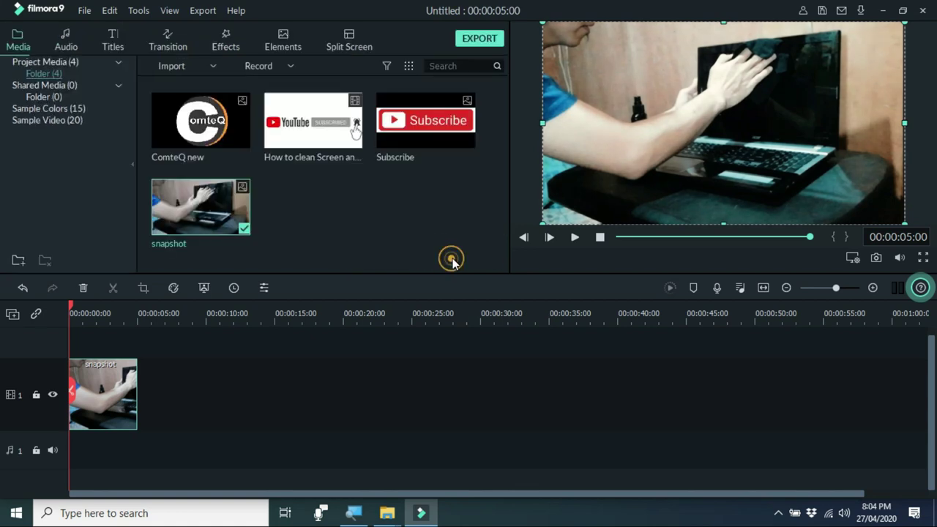
Place the ComteQ new logo on track 2 above the snapshot and select it in the preview at 00:00:00:11.
{"action": "left_click_drag", "start_coordinate": [244, 119], "coordinate": [81, 344]}
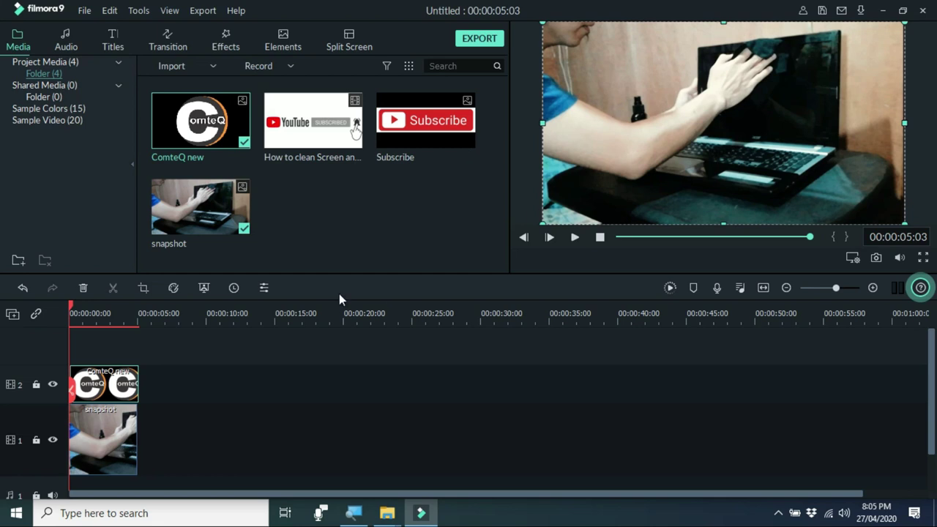
{"action": "left_click", "coordinate": [109, 388]}
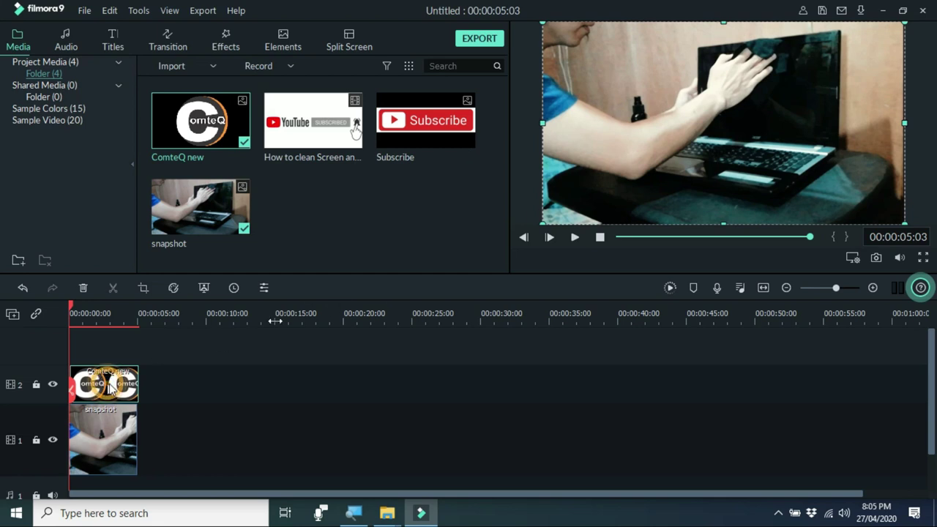
{"action": "left_click", "coordinate": [716, 147]}
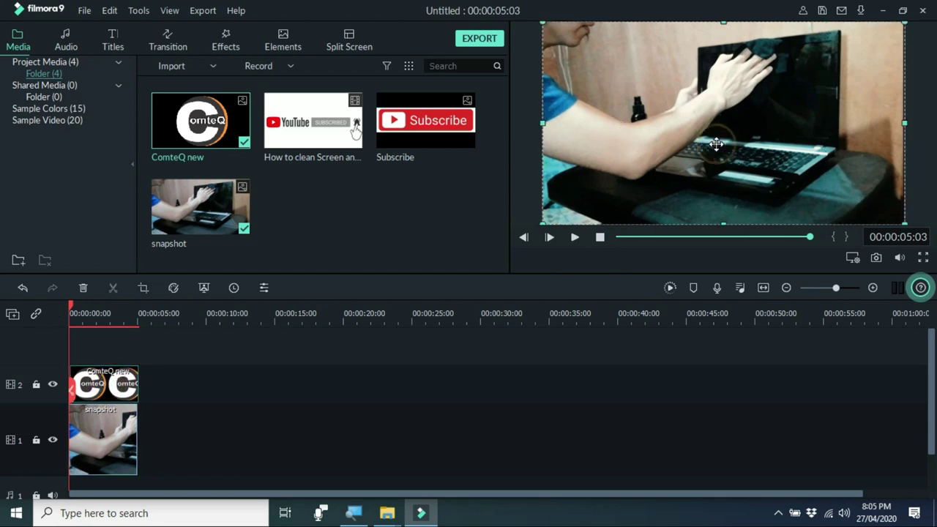
{"action": "left_click", "coordinate": [73, 310]}
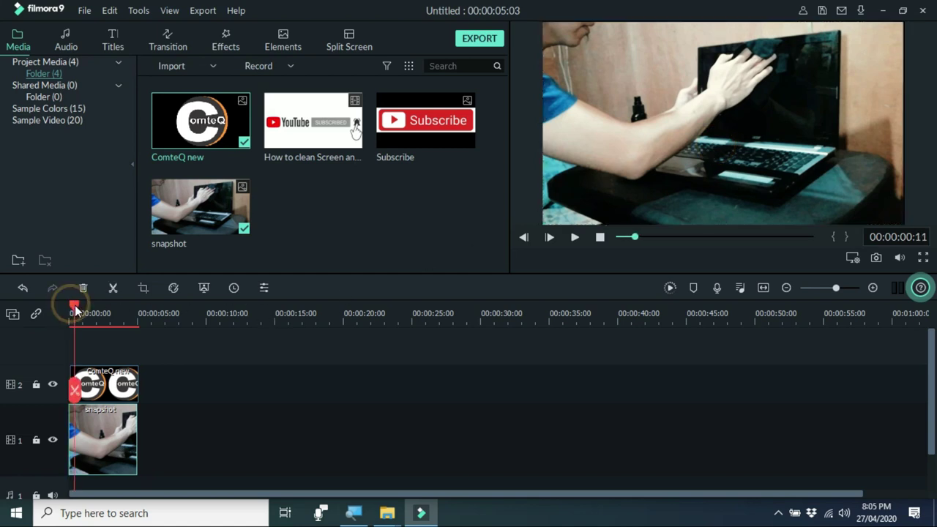
{"action": "left_click", "coordinate": [724, 138]}
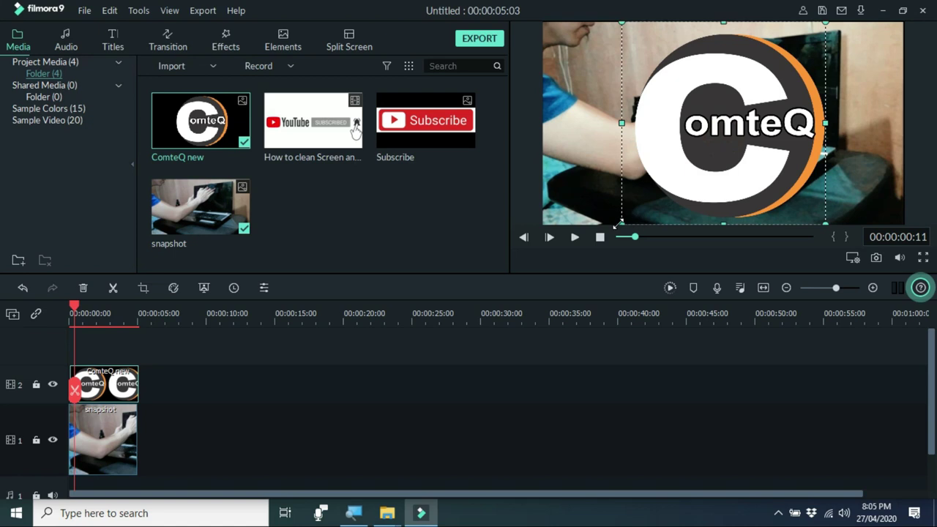
Shrink the ComteQ logo to a small badge and position it in the picture's upper-right corner.
{"action": "left_click_drag", "start_coordinate": [619, 222], "coordinate": [779, 109]}
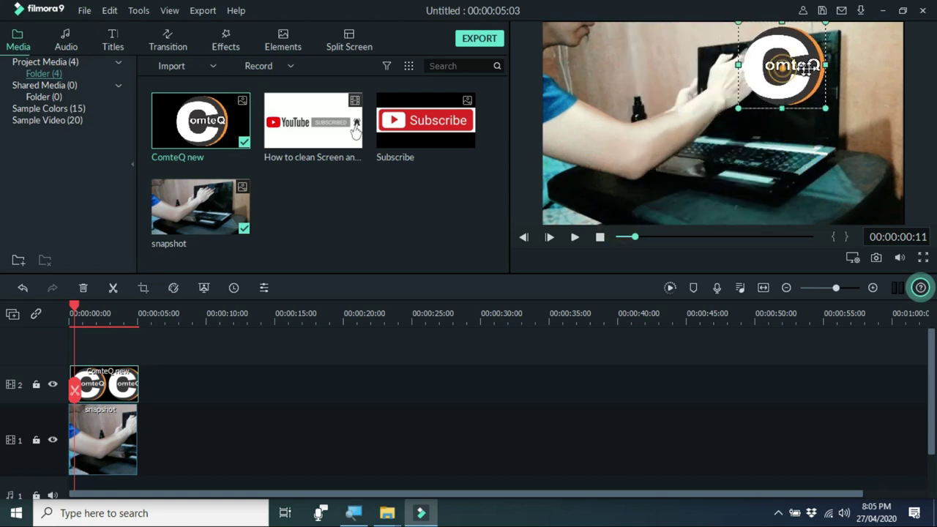
{"action": "left_click_drag", "start_coordinate": [788, 64], "coordinate": [828, 64]}
{"action": "left_click_drag", "start_coordinate": [779, 107], "coordinate": [884, 38]}
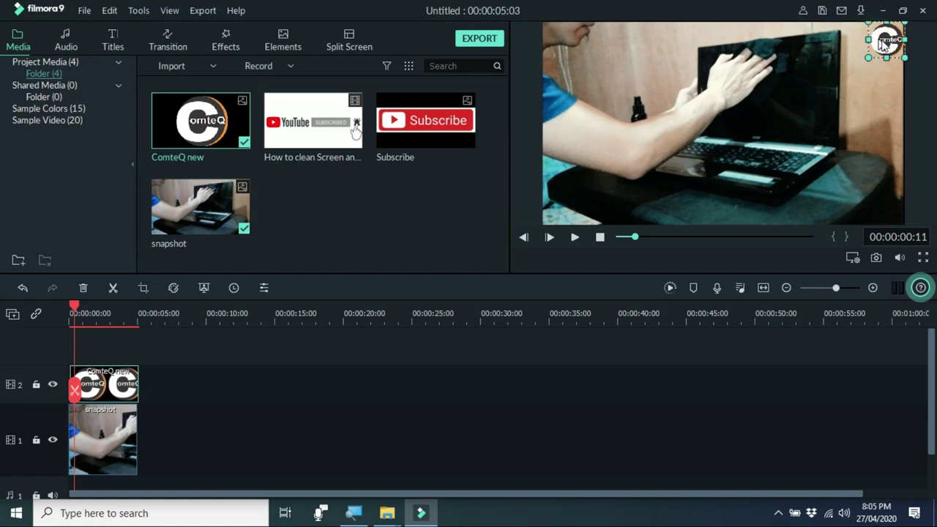
{"action": "left_click_drag", "start_coordinate": [874, 41], "coordinate": [876, 42]}
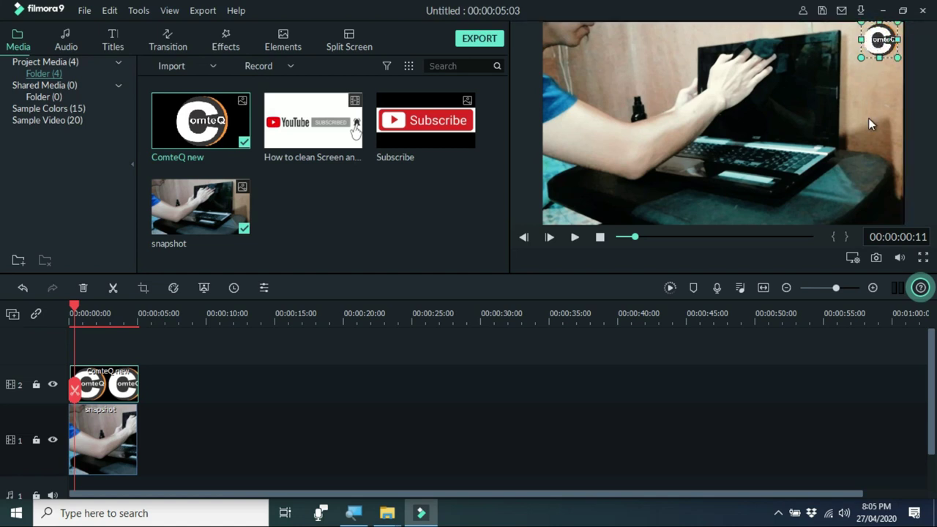
Check the composition at full screen, reduce the logo slightly further, and move it closer to the picture's upper-right corner.
{"action": "left_click", "coordinate": [922, 257]}
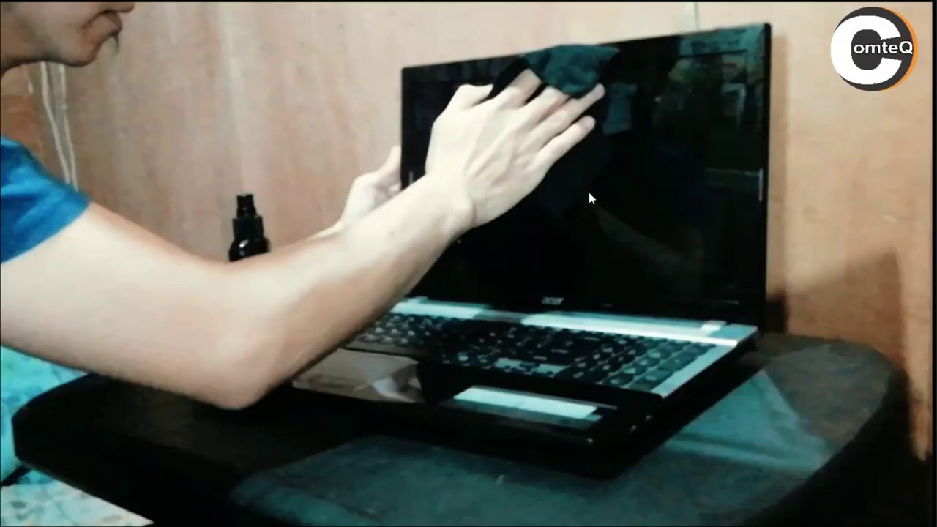
{"action": "key", "text": "Escape"}
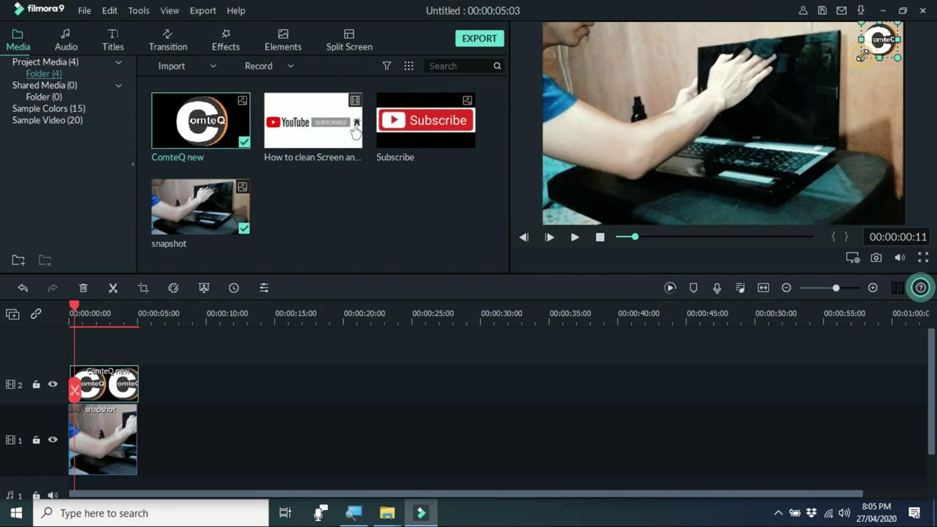
{"action": "left_click", "coordinate": [924, 257]}
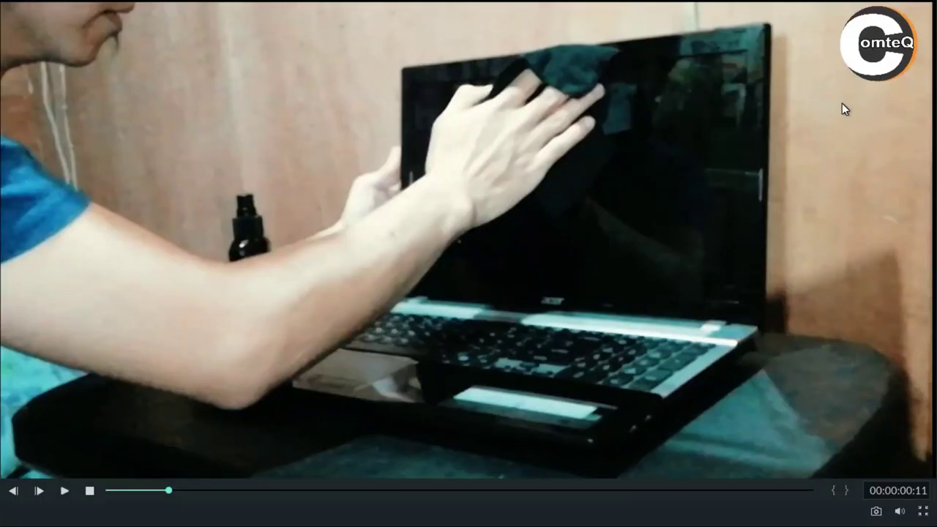
{"action": "key", "text": "Escape"}
{"action": "left_click_drag", "start_coordinate": [861, 58], "coordinate": [870, 51]}
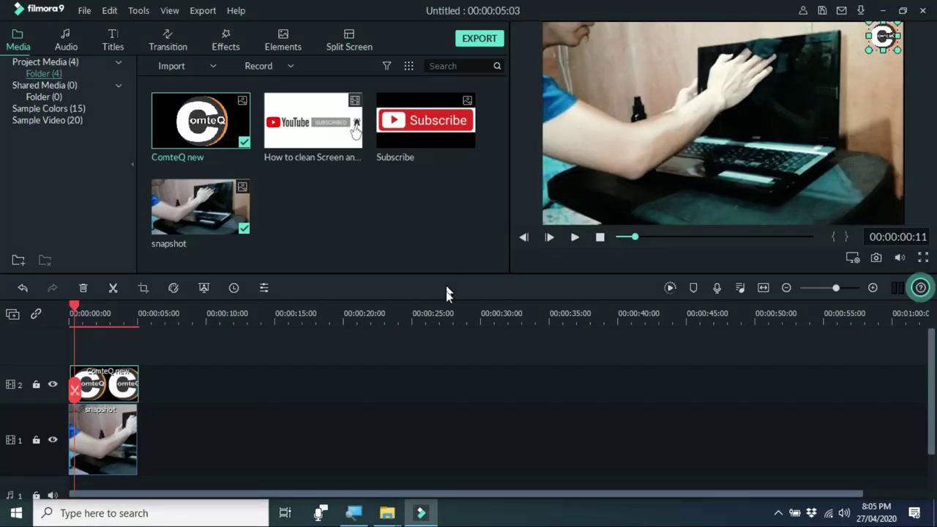
{"action": "left_click", "coordinate": [924, 257]}
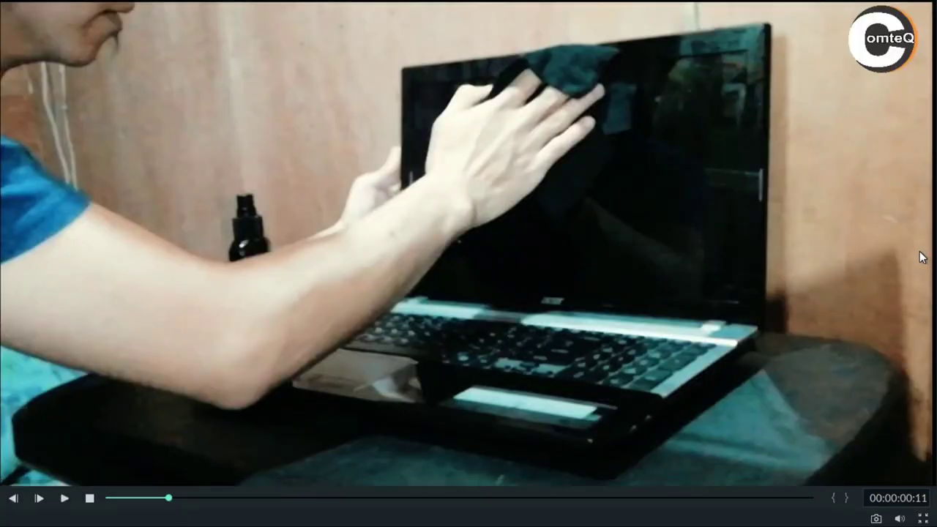
{"action": "key", "text": "Escape"}
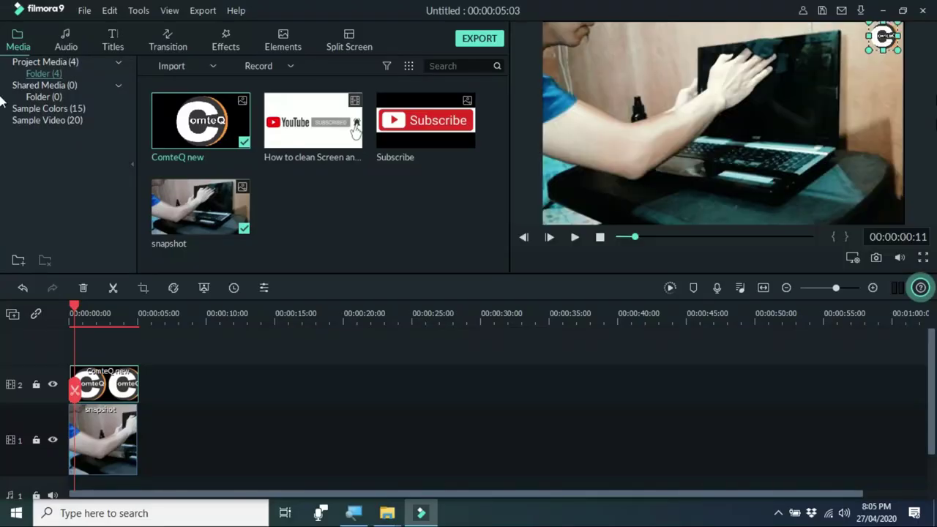
{"action": "left_click_drag", "start_coordinate": [884, 41], "coordinate": [890, 38]}
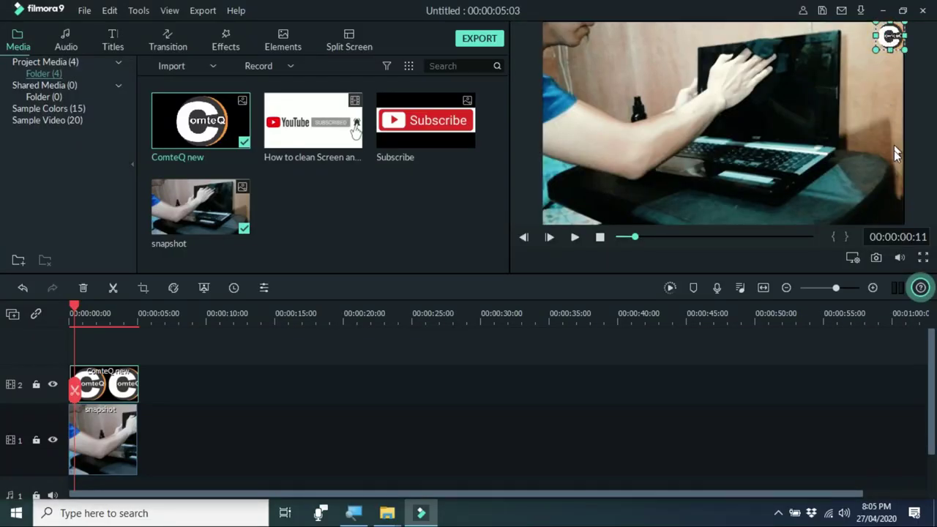
Check the composition at full screen and nudge the ComteQ logo slightly inward from the picture's right edge.
{"action": "left_click", "coordinate": [923, 257]}
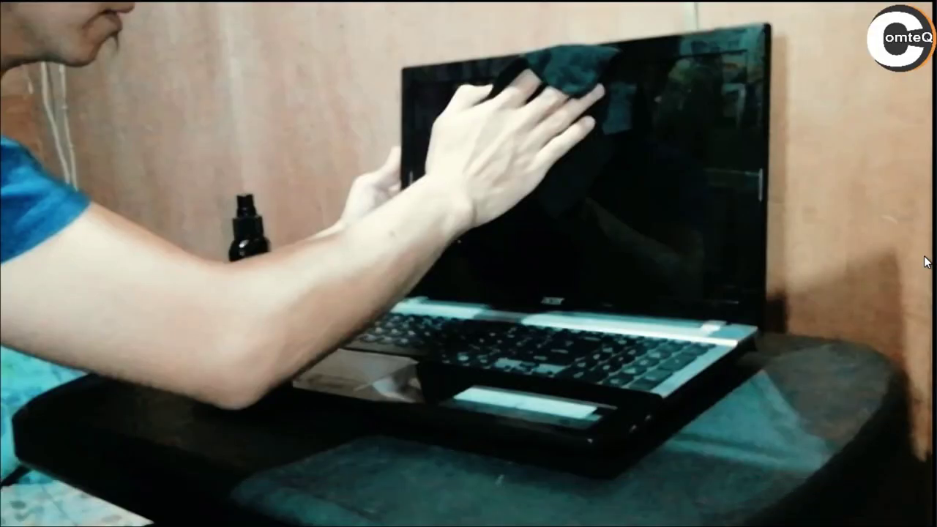
{"action": "key", "text": "Escape"}
{"action": "left_click_drag", "start_coordinate": [897, 42], "coordinate": [893, 41]}
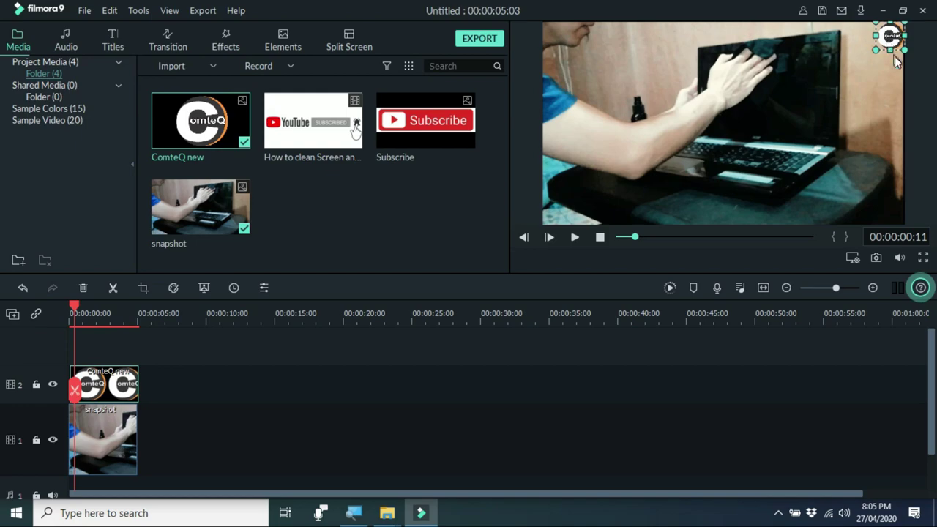
{"action": "left_click", "coordinate": [921, 257]}
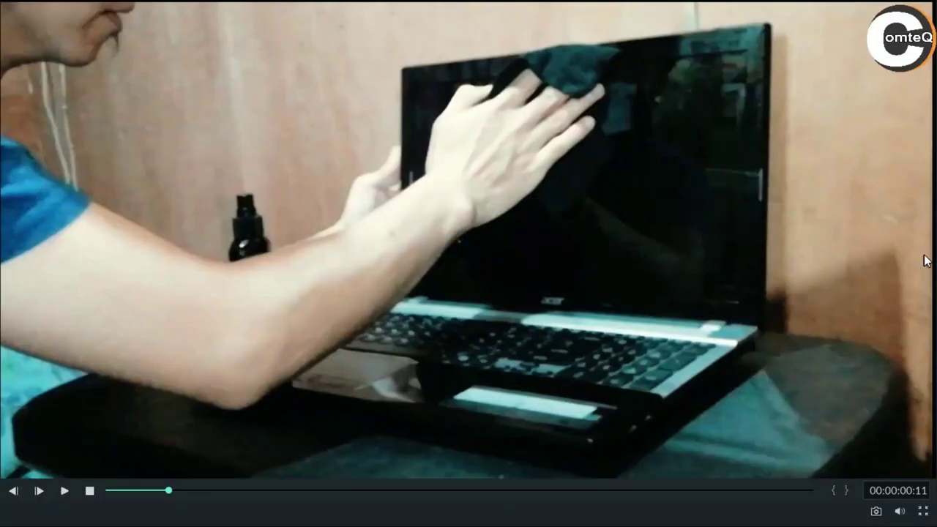
{"action": "key", "text": "Escape"}
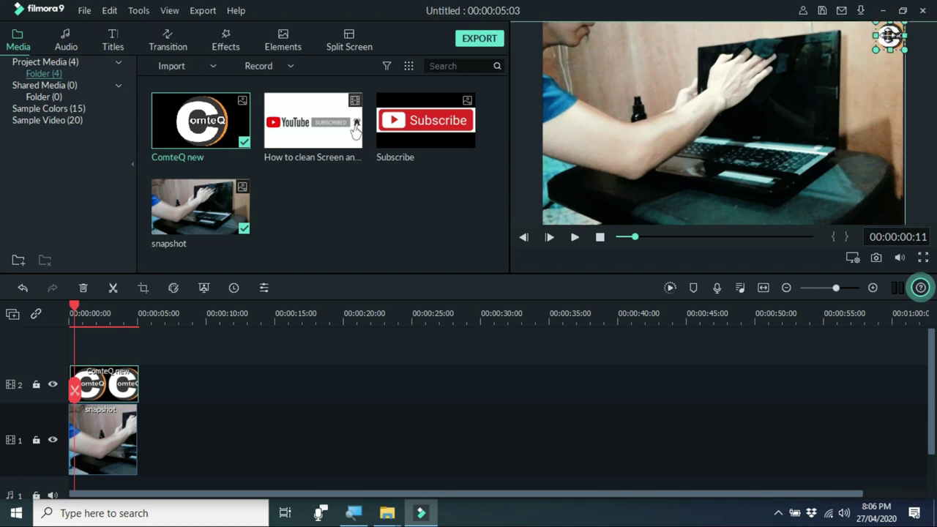
{"action": "left_click_drag", "start_coordinate": [888, 35], "coordinate": [884, 34]}
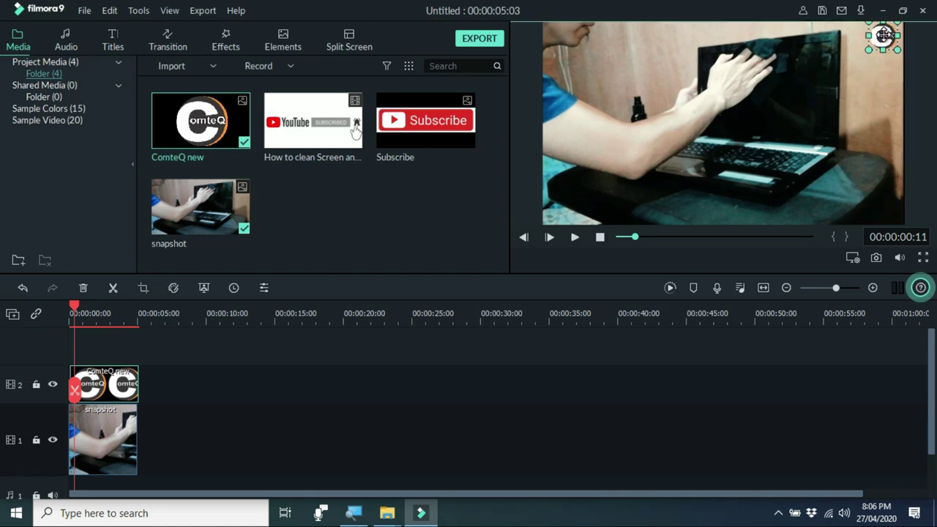
{"action": "left_click", "coordinate": [923, 258]}
{"action": "key", "text": "Escape"}
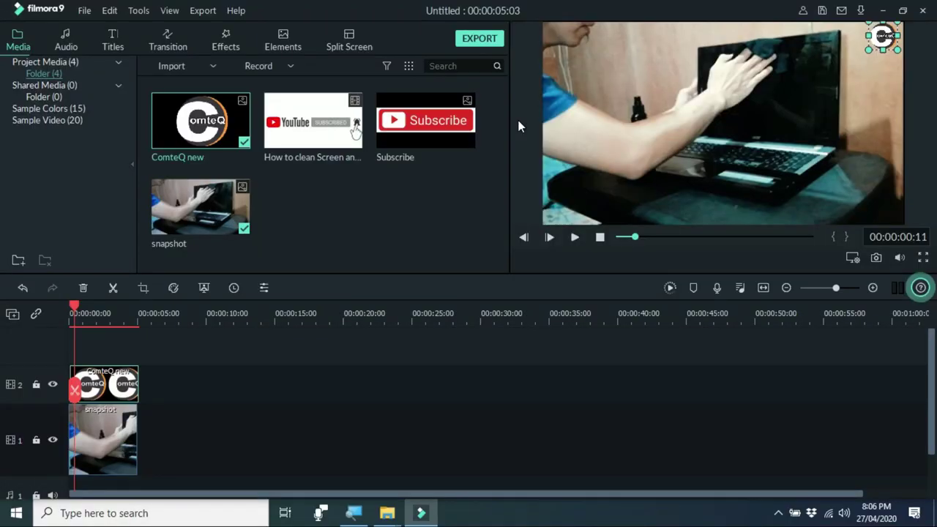
Place the Subscribe image on track 3 at the timeline start and shrink it to a small button in the picture's lower-right corner.
{"action": "left_click_drag", "start_coordinate": [460, 125], "coordinate": [120, 347]}
{"action": "left_click_drag", "start_coordinate": [167, 389], "coordinate": [110, 395]}
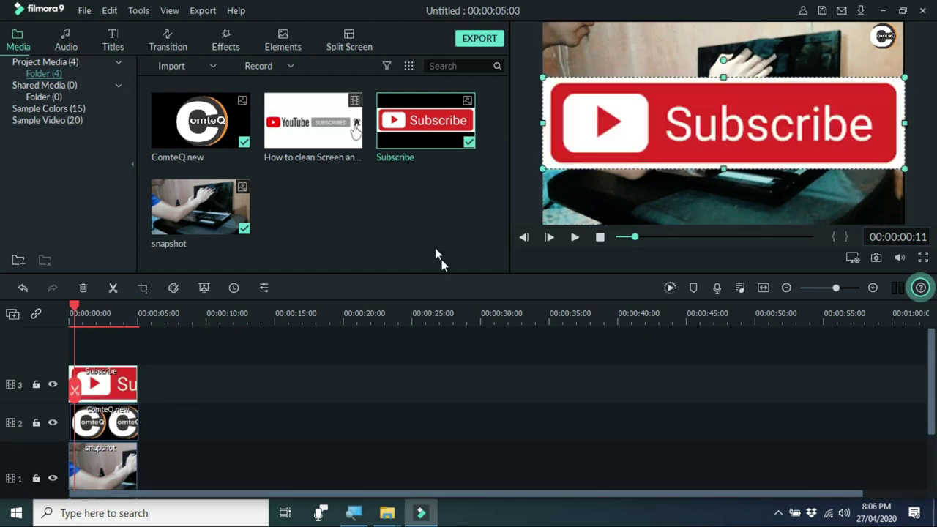
{"action": "left_click_drag", "start_coordinate": [543, 77], "coordinate": [796, 210]}
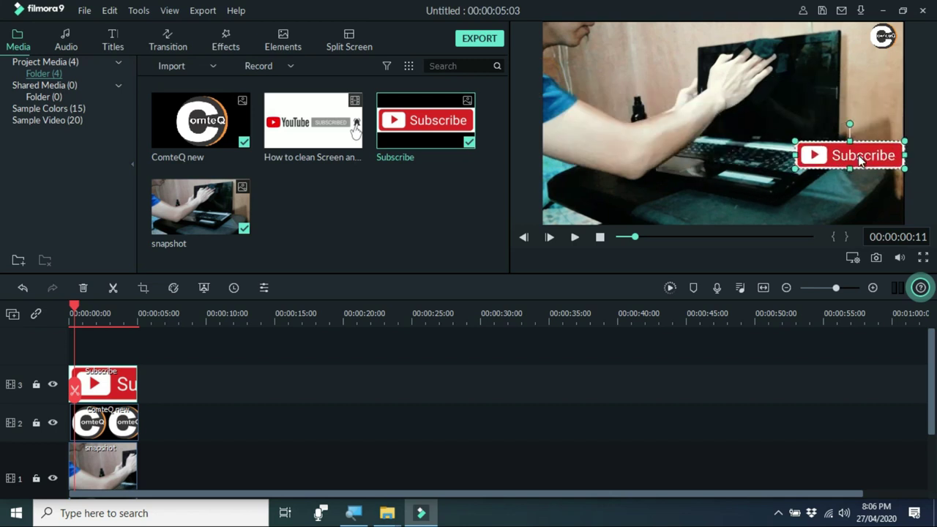
{"action": "left_click_drag", "start_coordinate": [856, 156], "coordinate": [845, 199]}
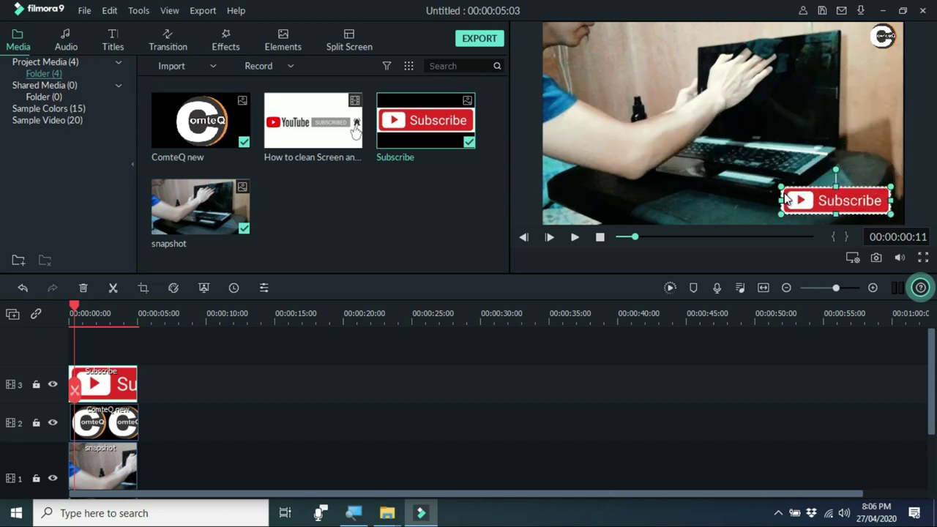
{"action": "left_click_drag", "start_coordinate": [782, 184], "coordinate": [827, 199]}
Check the Subscribe button at full screen and shift it slightly closer to the picture's right edge.
{"action": "left_click", "coordinate": [924, 256]}
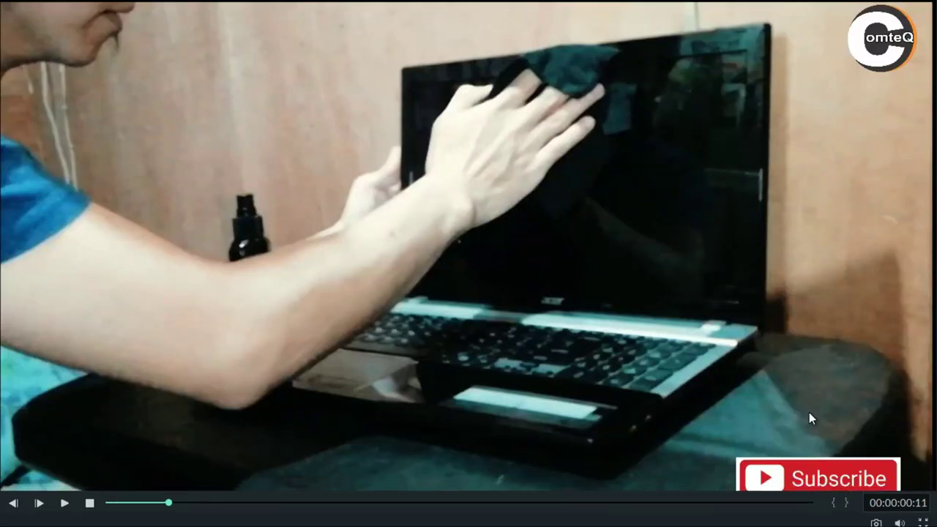
{"action": "key", "text": "Escape"}
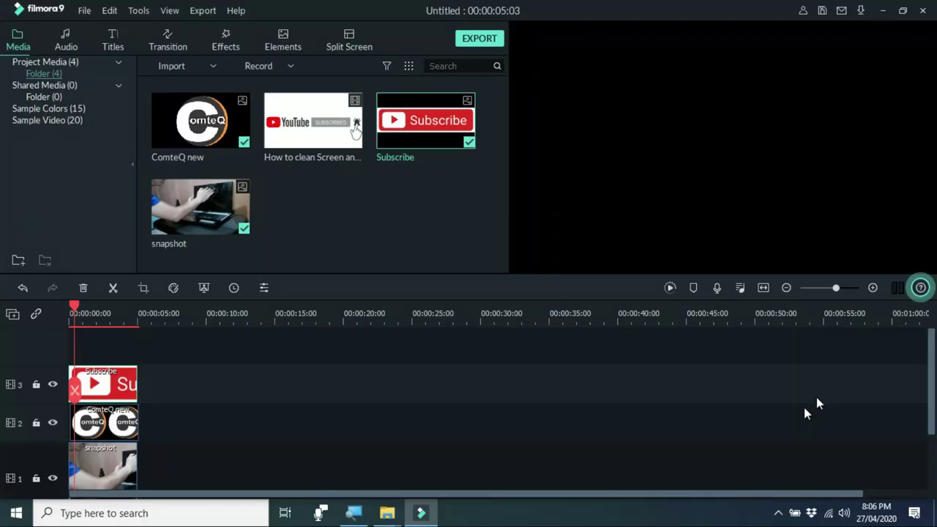
{"action": "left_click_drag", "start_coordinate": [864, 208], "coordinate": [870, 207]}
{"action": "left_click", "coordinate": [923, 257]}
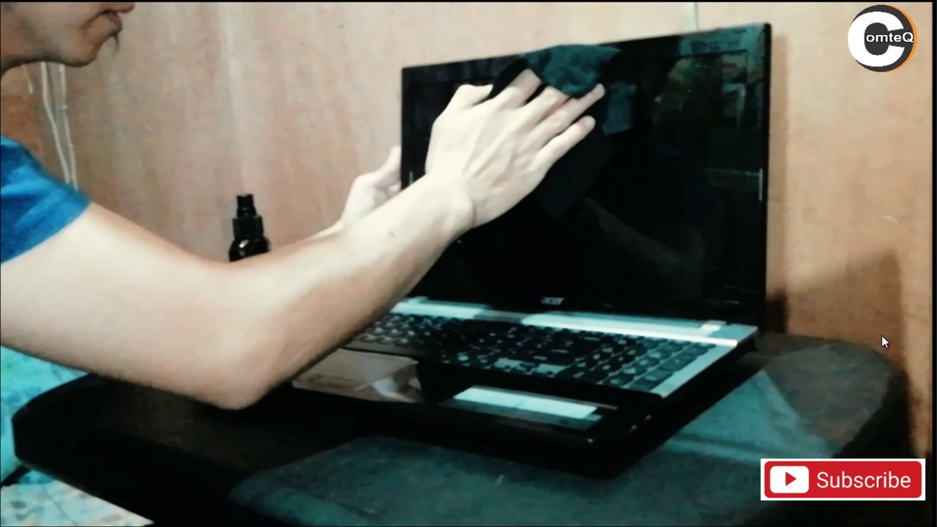
{"action": "key", "text": "Escape"}
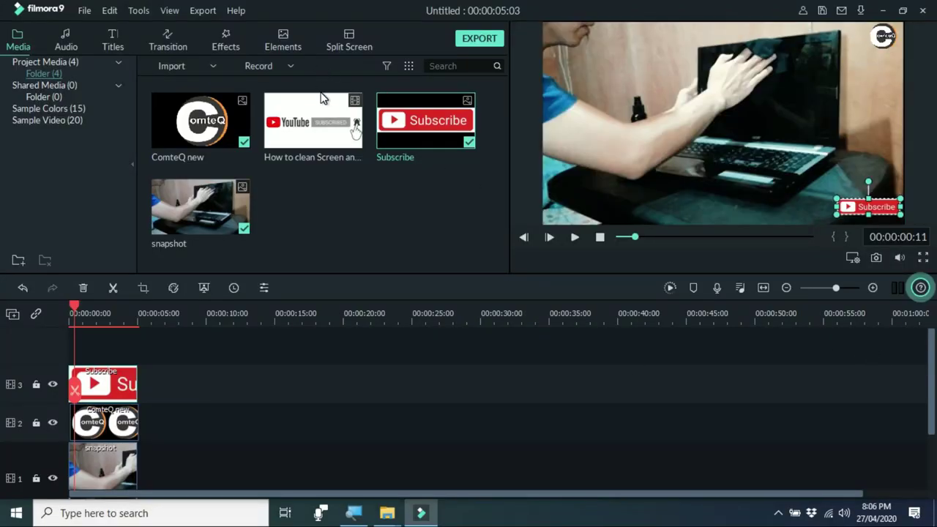
Add the Default Title to track 4 above the Subscribe clip at the start of the timeline.
{"action": "mouse_move", "coordinate": [300, 121]}
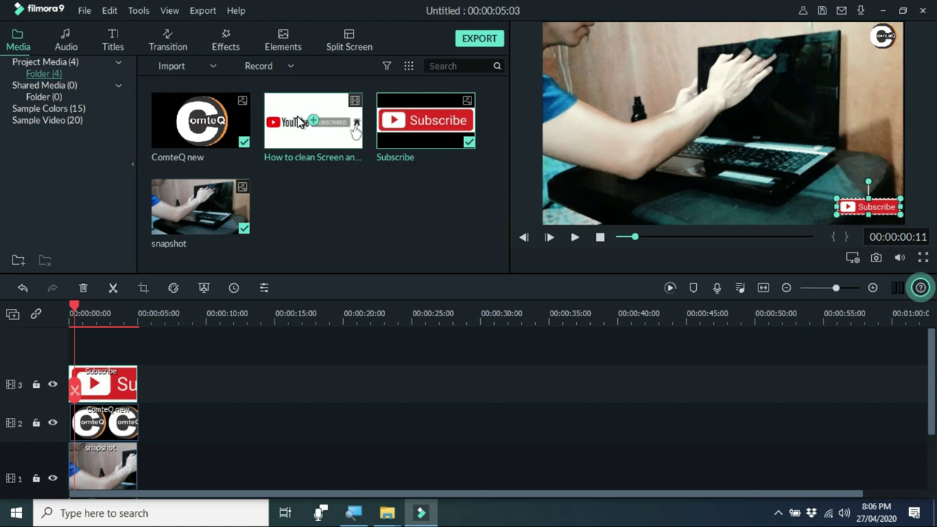
{"action": "left_click", "coordinate": [110, 42]}
{"action": "left_click_drag", "start_coordinate": [502, 106], "coordinate": [506, 227]}
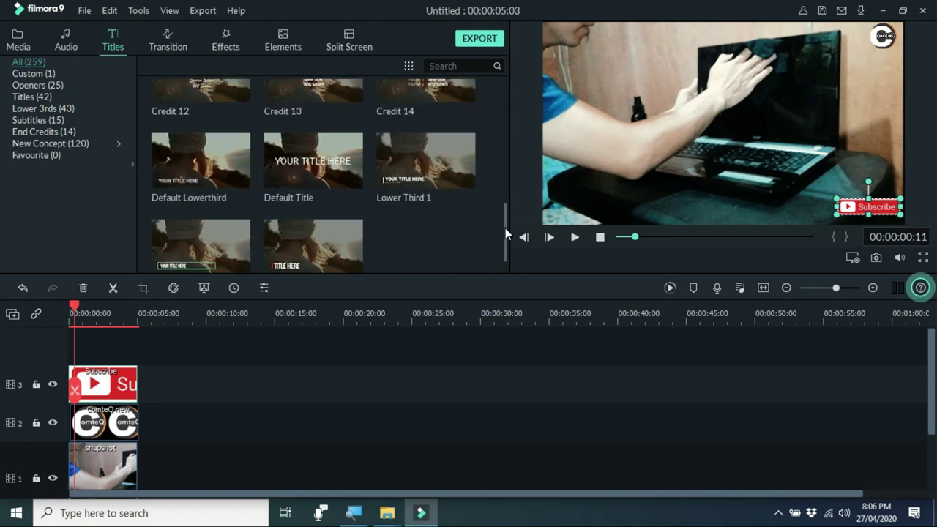
{"action": "left_click_drag", "start_coordinate": [228, 299], "coordinate": [65, 340]}
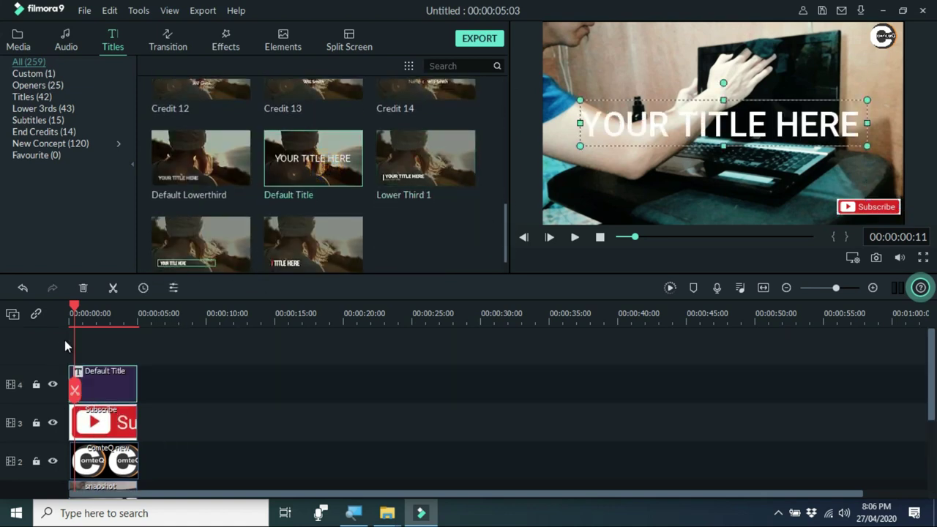
In the title's advanced text editor, replace the placeholder with "How to clean a Laptop Screen", breaking the line before "Laptop".
{"action": "right_click", "coordinate": [112, 395]}
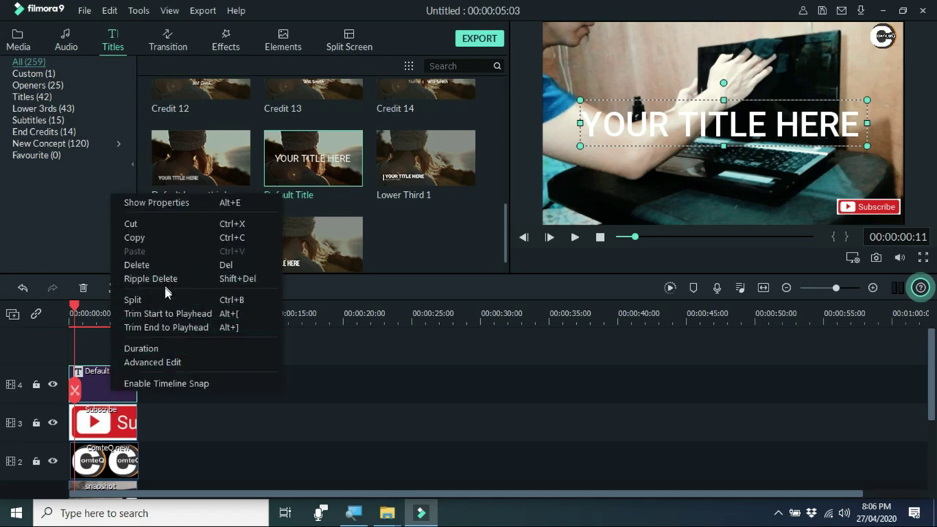
{"action": "left_click", "coordinate": [168, 361]}
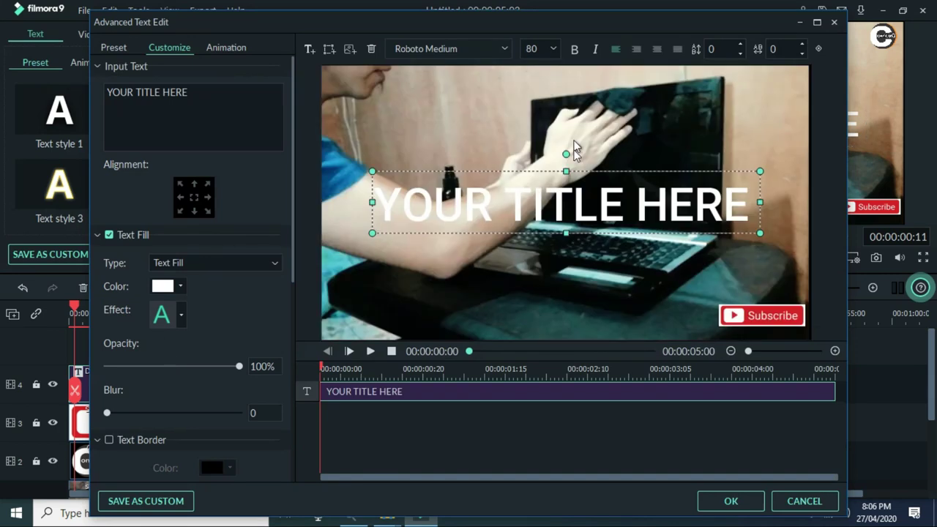
{"action": "left_click", "coordinate": [218, 103]}
{"action": "key", "text": "BackSpace"}
{"action": "key", "text": "BackSpace"}
{"action": "key", "text": "BackSpace"}
{"action": "key", "text": "BackSpace"}
{"action": "key", "text": "BackSpace"}
{"action": "key", "text": "BackSpace"}
{"action": "key", "text": "BackSpace"}
{"action": "key", "text": "BackSpace"}
{"action": "key", "text": "BackSpace"}
{"action": "key", "text": "BackSpace"}
{"action": "key", "text": "BackSpace"}
{"action": "key", "text": "BackSpace"}
{"action": "key", "text": "BackSpace"}
{"action": "key", "text": "BackSpace"}
{"action": "key", "text": "BackSpace"}
{"action": "key", "text": "BackSpace"}
{"action": "type", "text": "How to clean a Laptop"}
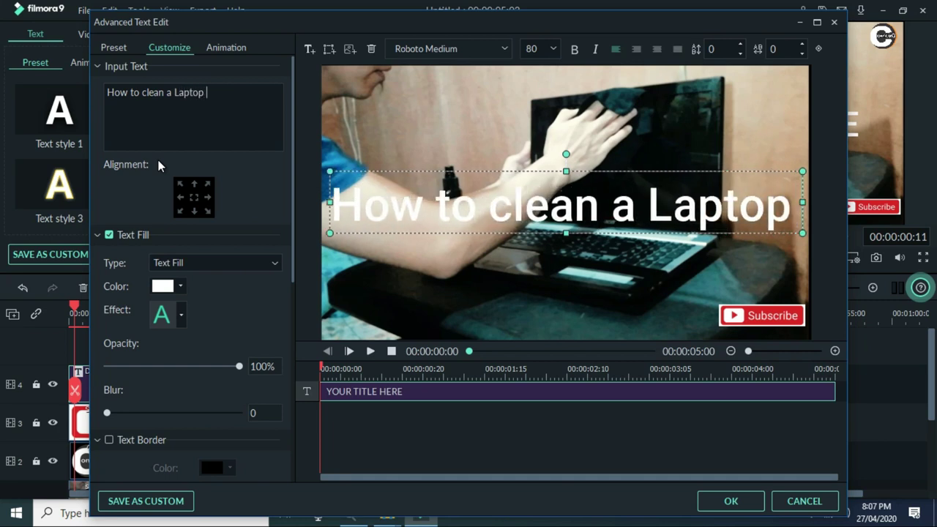
{"action": "type", "text": " Screen"}
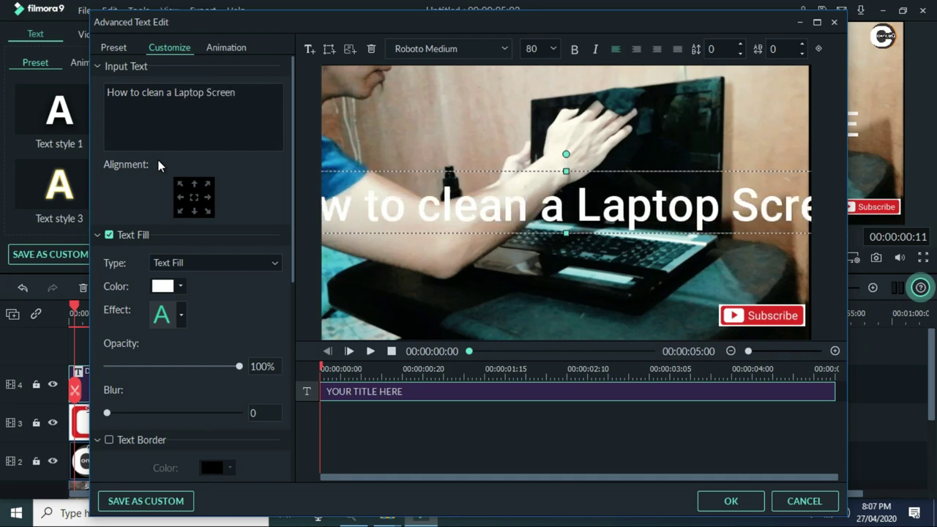
{"action": "left_click", "coordinate": [172, 90]}
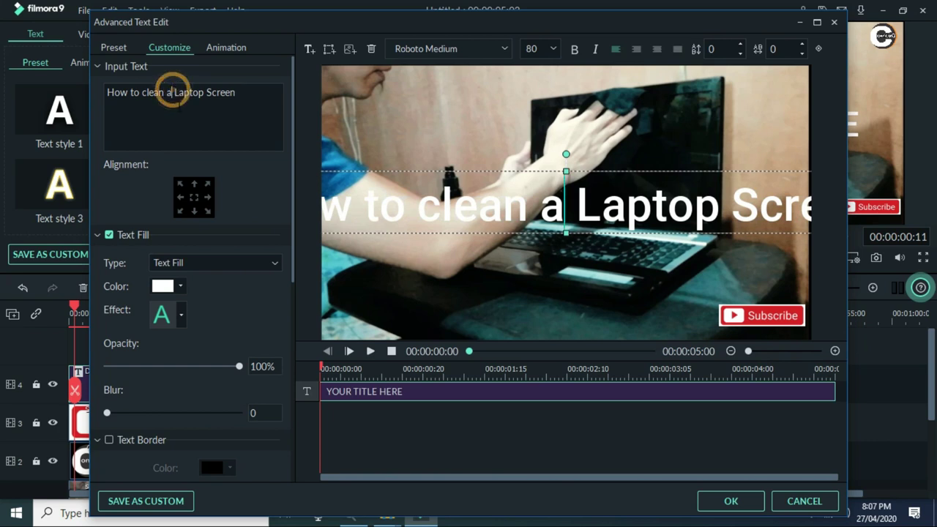
{"action": "key", "text": "Return"}
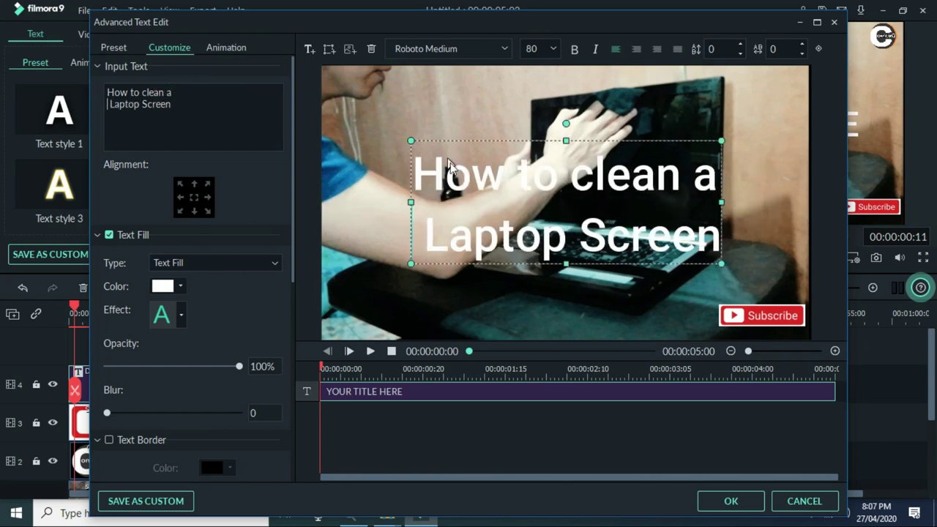
Set the title's font to Roboto Condensed Bold and make it italic.
{"action": "left_click", "coordinate": [504, 47]}
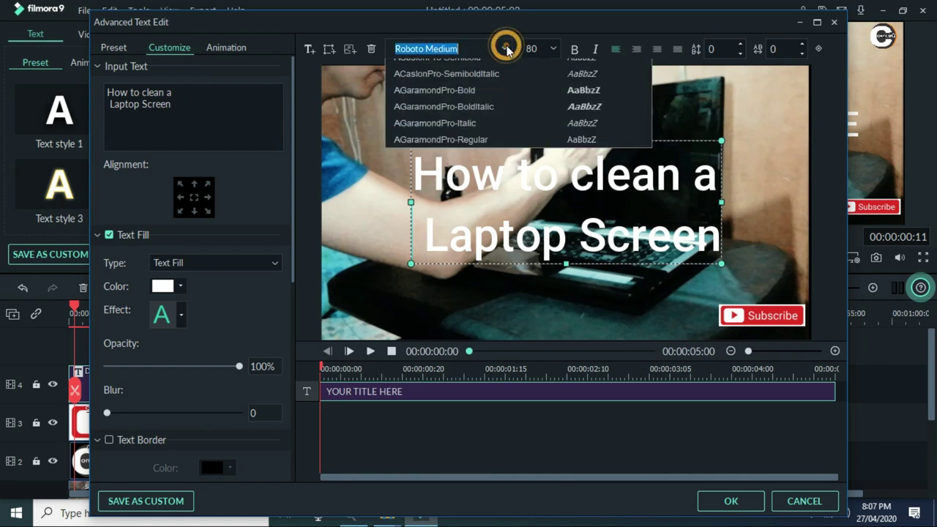
{"action": "left_click", "coordinate": [571, 85]}
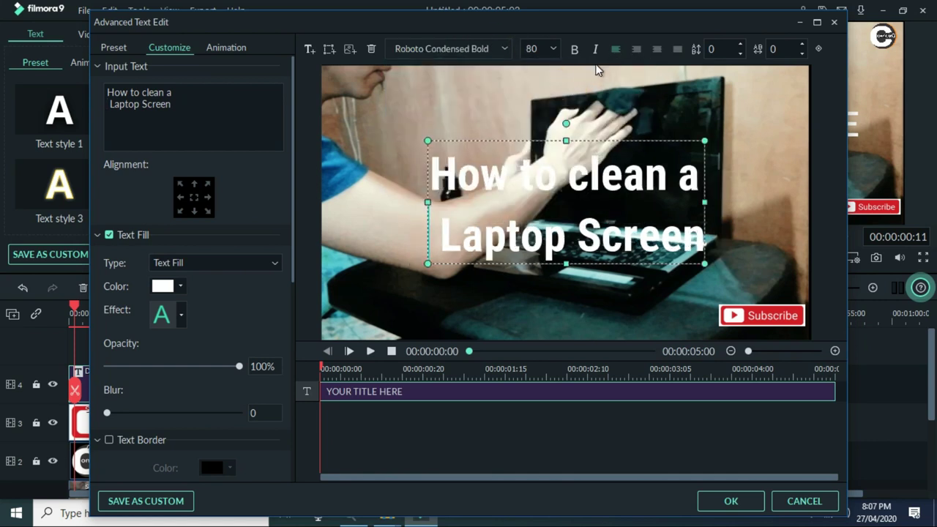
{"action": "left_click", "coordinate": [596, 49]}
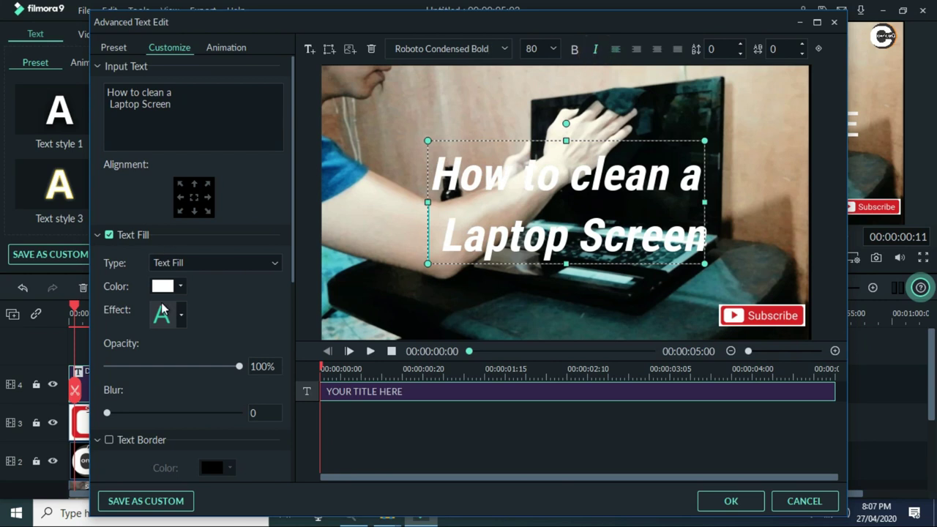
Try pink, orange-brown and green fill colours on the title text, and return the fill to white.
{"action": "left_click", "coordinate": [180, 286]}
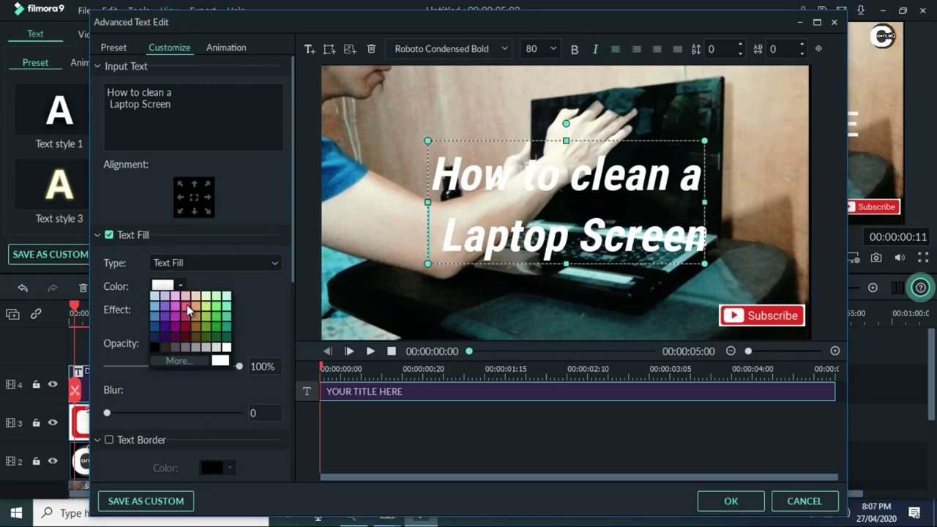
{"action": "left_click", "coordinate": [187, 311]}
{"action": "left_click", "coordinate": [181, 287]}
{"action": "left_click", "coordinate": [199, 321]}
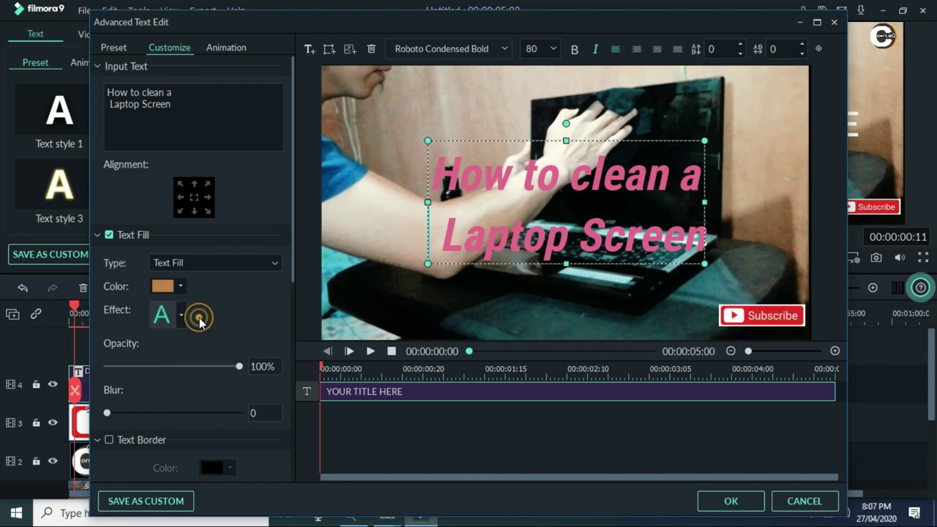
{"action": "left_click", "coordinate": [182, 287]}
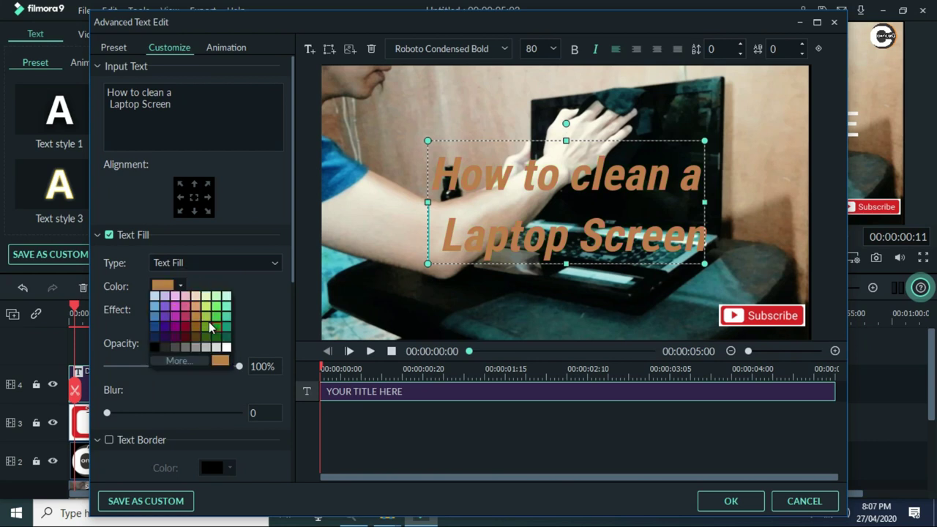
{"action": "left_click", "coordinate": [211, 327]}
{"action": "left_click", "coordinate": [180, 287]}
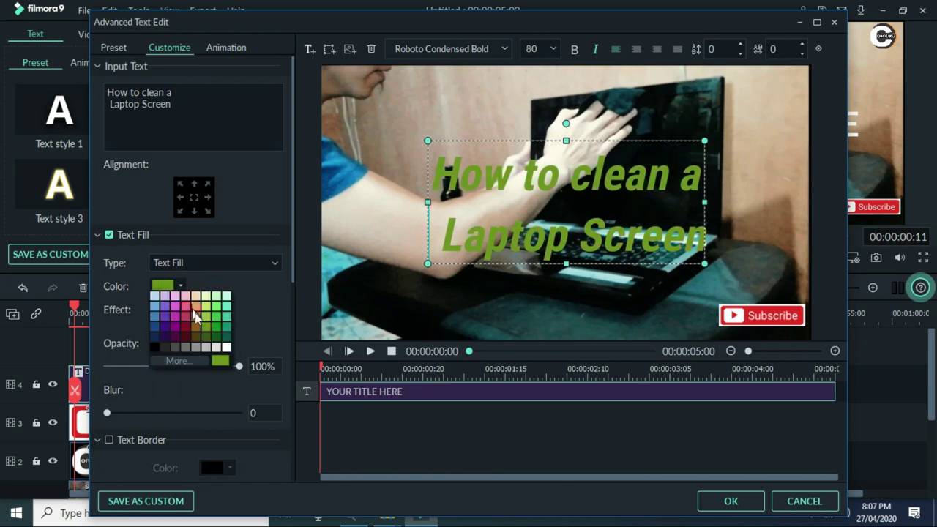
{"action": "left_click", "coordinate": [227, 348]}
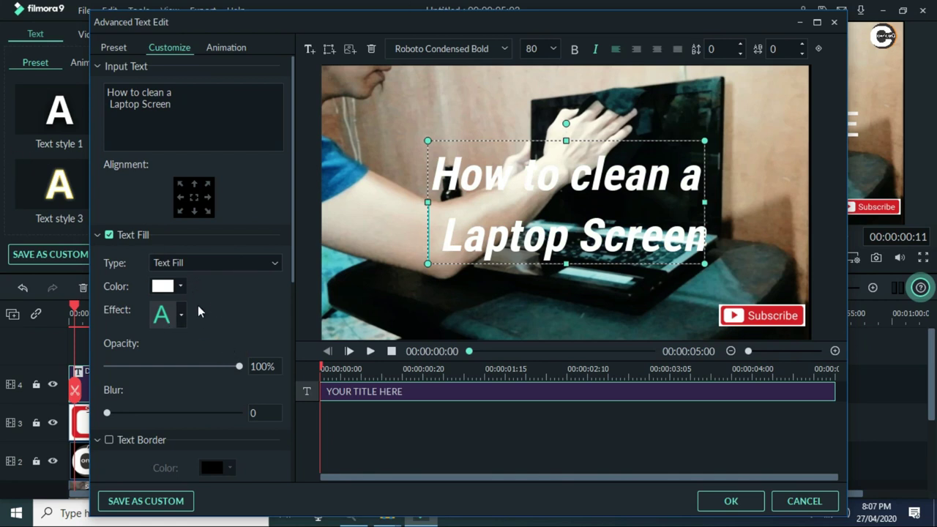
Try a blurred fill effect on the title text and return to the plain effect without blur.
{"action": "left_click", "coordinate": [182, 315]}
{"action": "left_click", "coordinate": [168, 344]}
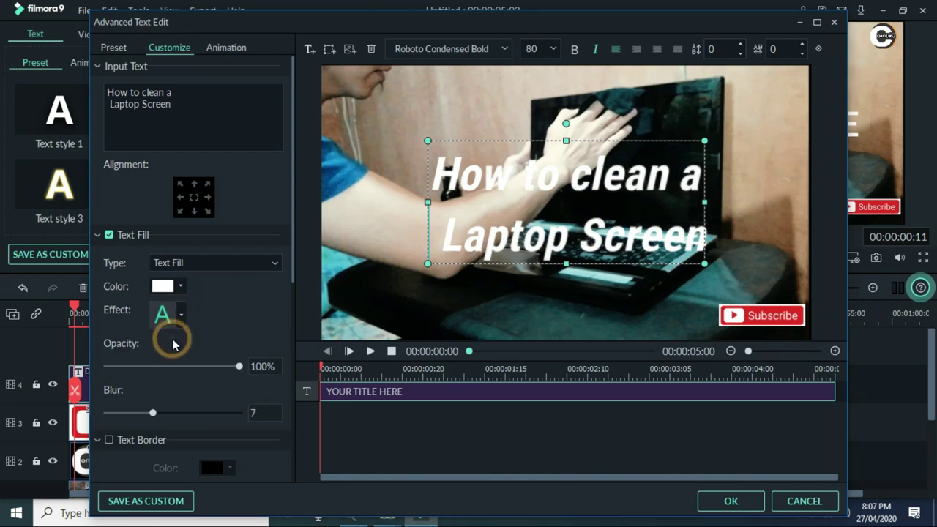
{"action": "left_click", "coordinate": [181, 317]}
{"action": "left_click", "coordinate": [136, 342]}
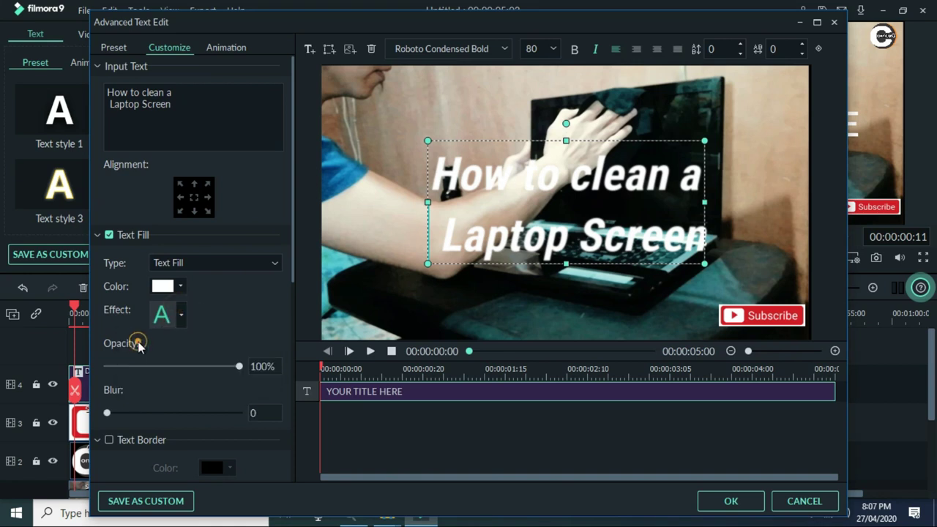
{"action": "left_click", "coordinate": [181, 315]}
{"action": "left_click", "coordinate": [297, 235]}
Enable a text border on the title and set its colour to orange, #ffaa00.
{"action": "left_click_drag", "start_coordinate": [293, 233], "coordinate": [294, 312]}
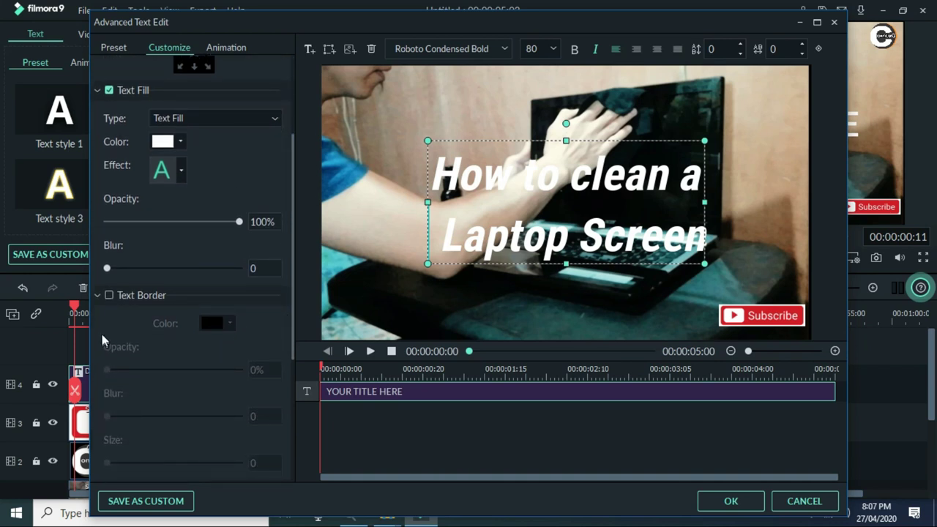
{"action": "left_click", "coordinate": [109, 297]}
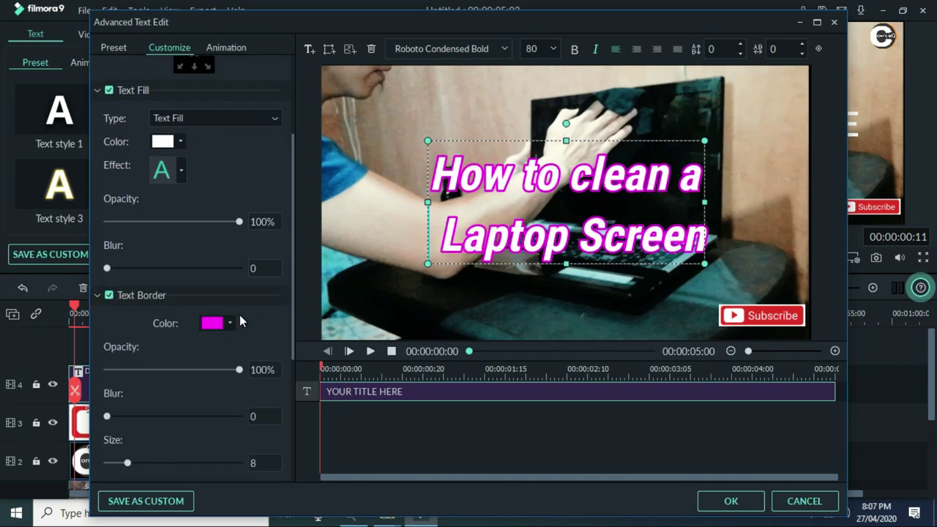
{"action": "left_click", "coordinate": [231, 325]}
{"action": "left_click", "coordinate": [257, 398]}
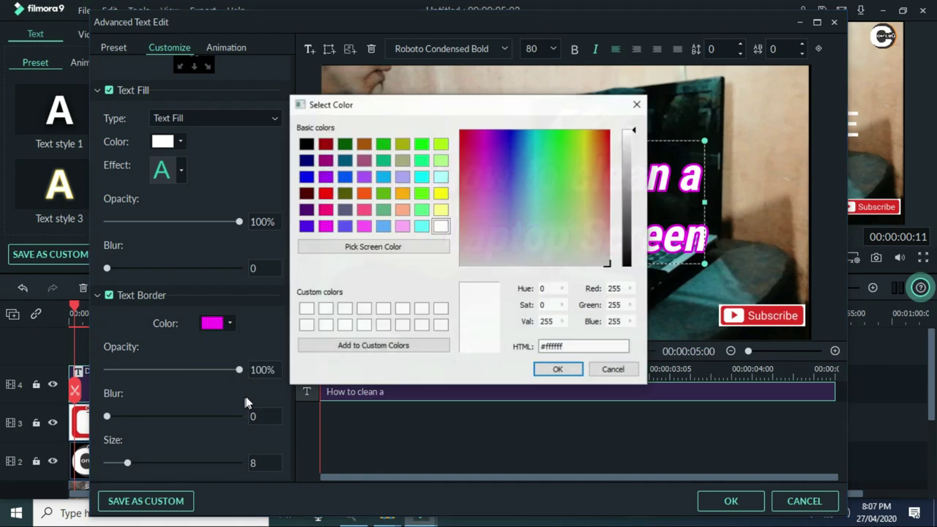
{"action": "left_click", "coordinate": [402, 192]}
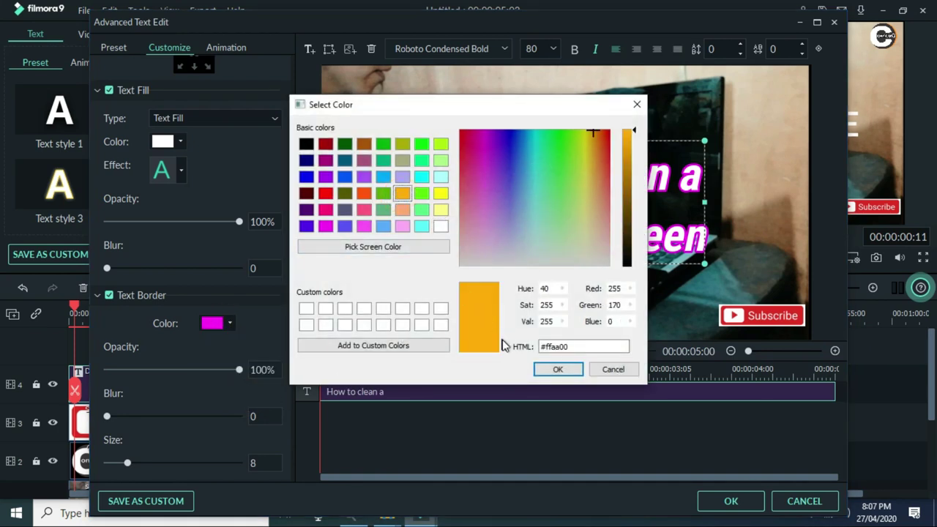
{"action": "left_click", "coordinate": [556, 370]}
Thicken the title's text border to size 28 and set the border blur to 2.
{"action": "left_click_drag", "start_coordinate": [293, 210], "coordinate": [297, 255]}
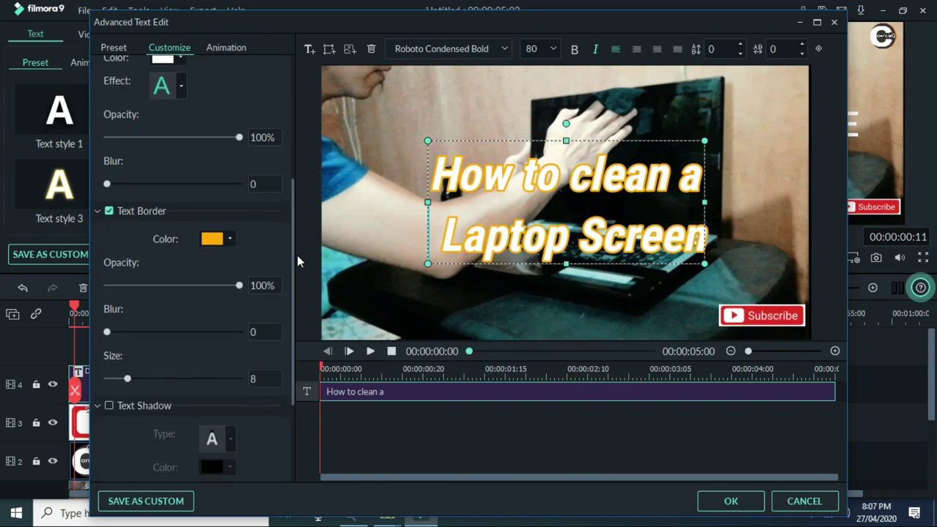
{"action": "left_click_drag", "start_coordinate": [127, 381], "coordinate": [181, 382]}
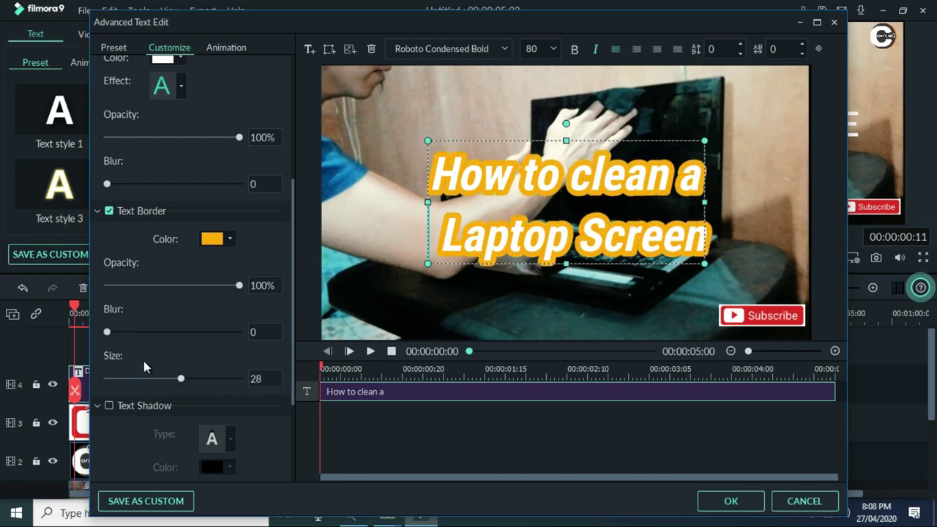
{"action": "left_click_drag", "start_coordinate": [108, 332], "coordinate": [133, 334]}
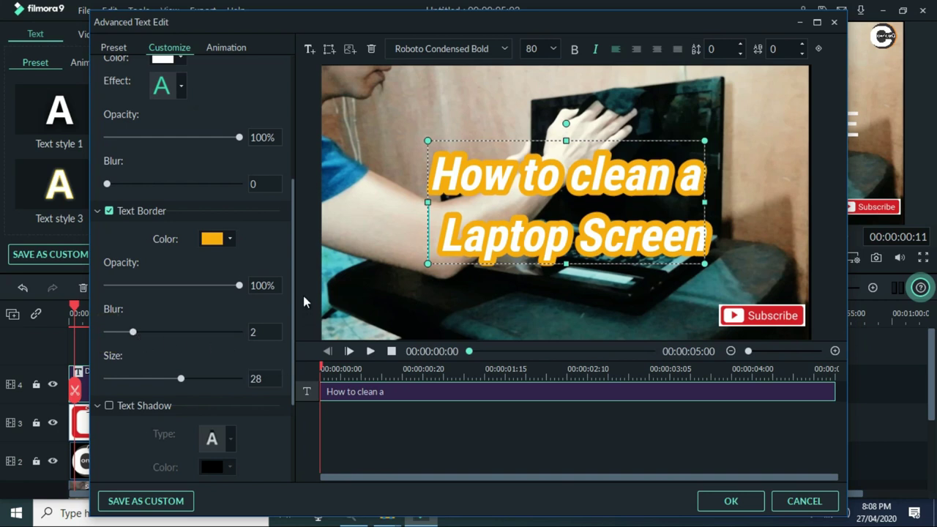
{"action": "mouse_move", "coordinate": [107, 184]}
{"action": "left_mouse_down"}
{"action": "mouse_move", "coordinate": [138, 184]}
{"action": "mouse_move", "coordinate": [107, 183]}
{"action": "left_mouse_up"}
Enable a text shadow on the title and set its colour to black, #000000.
{"action": "left_click_drag", "start_coordinate": [294, 229], "coordinate": [289, 269]}
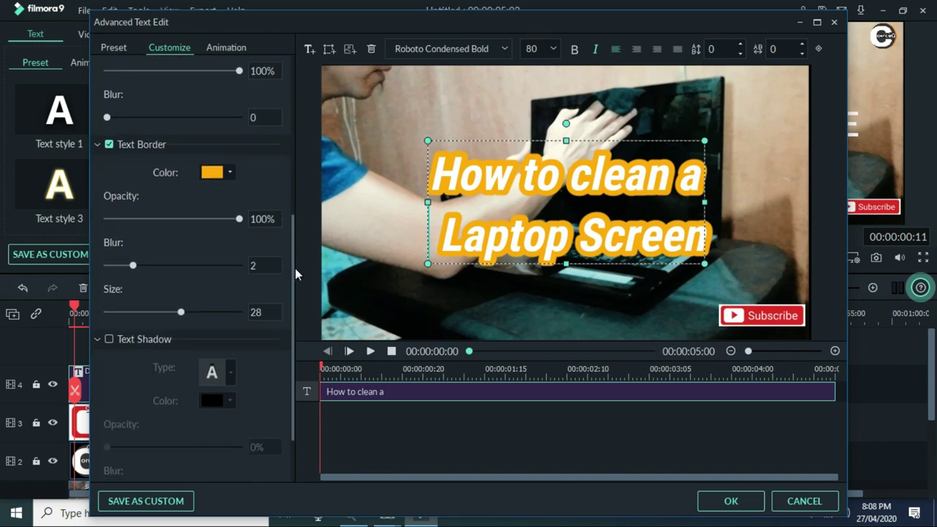
{"action": "left_click", "coordinate": [110, 340]}
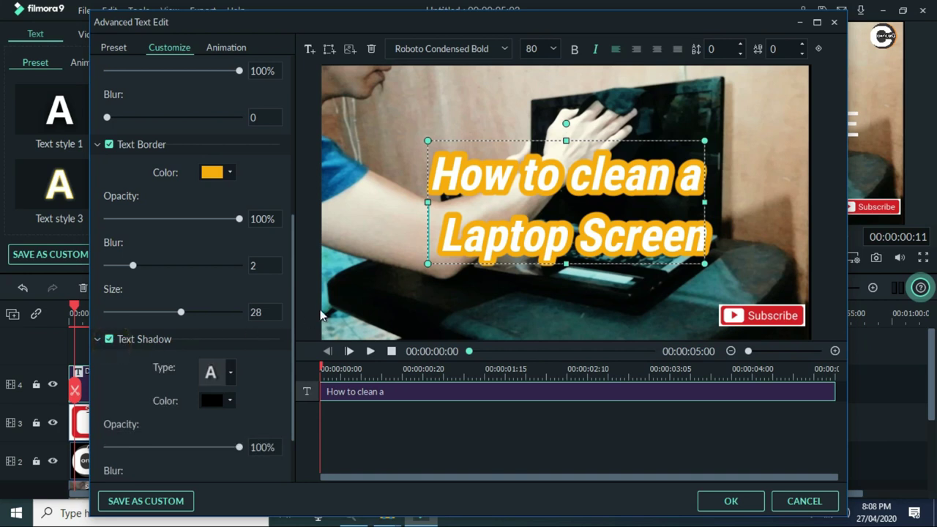
{"action": "left_click_drag", "start_coordinate": [291, 276], "coordinate": [289, 308]}
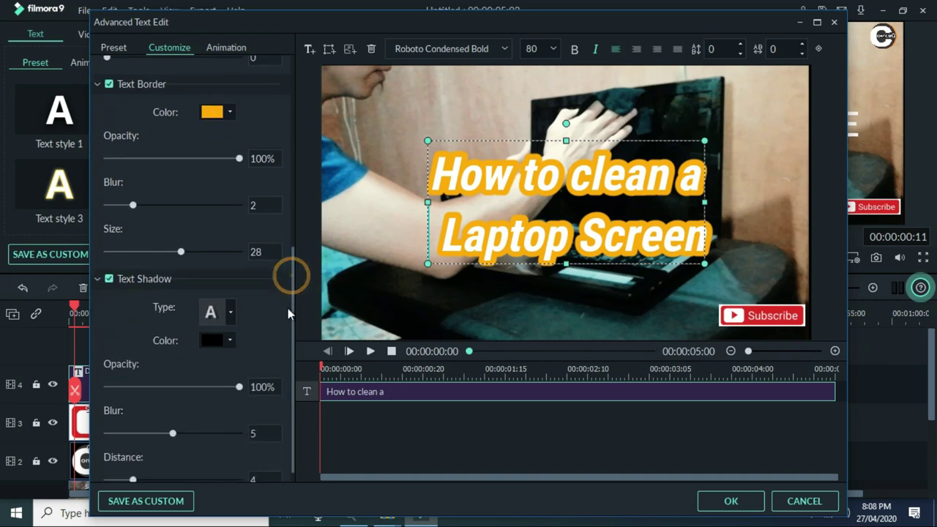
{"action": "left_click", "coordinate": [232, 342]}
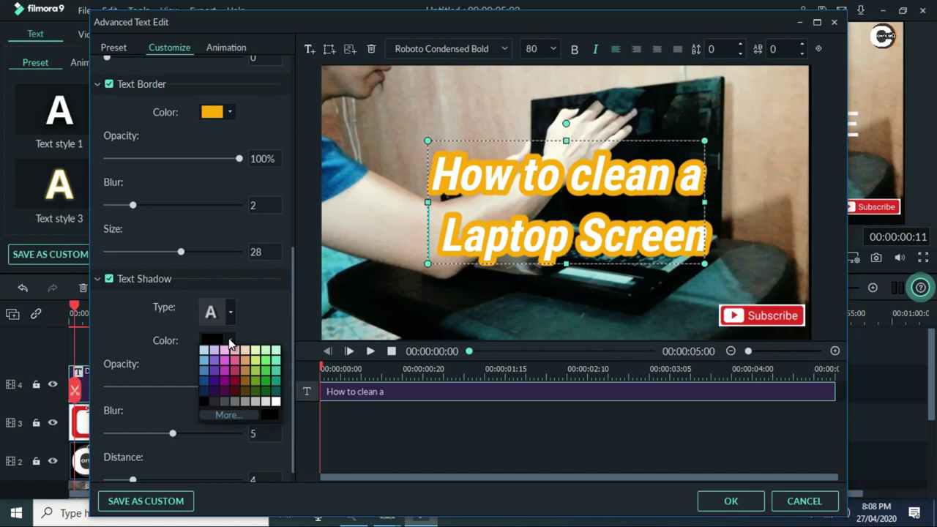
{"action": "left_click", "coordinate": [239, 414]}
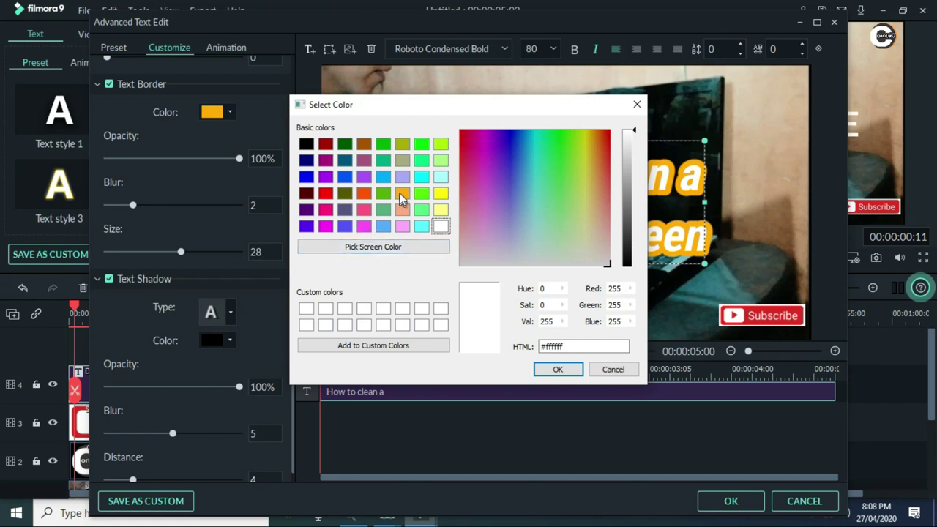
{"action": "left_click", "coordinate": [306, 144]}
{"action": "left_click", "coordinate": [558, 369]}
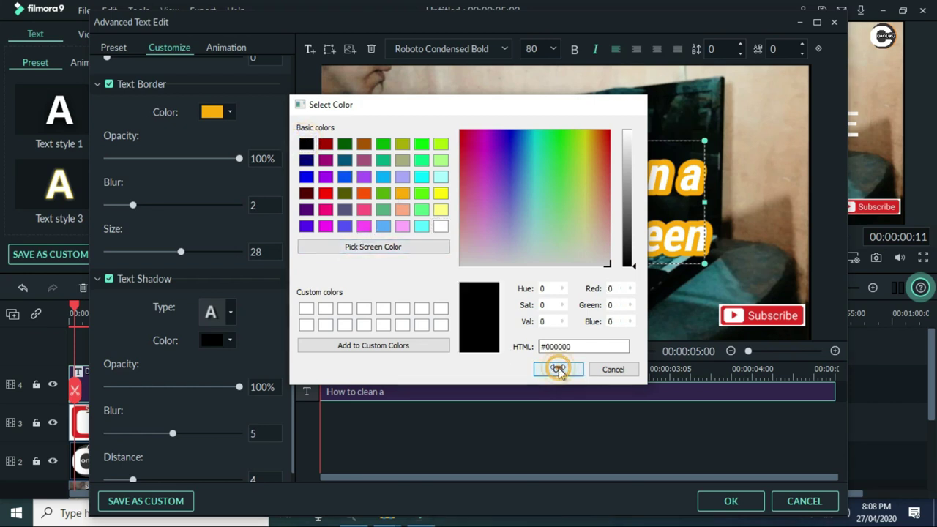
Set the title shadow's blur to 7 and distance to 11, and apply the advanced text edits.
{"action": "left_click_drag", "start_coordinate": [173, 434], "coordinate": [199, 433]}
{"action": "scroll", "coordinate": [295, 286], "scroll_direction": "down", "scroll_amount": 1}
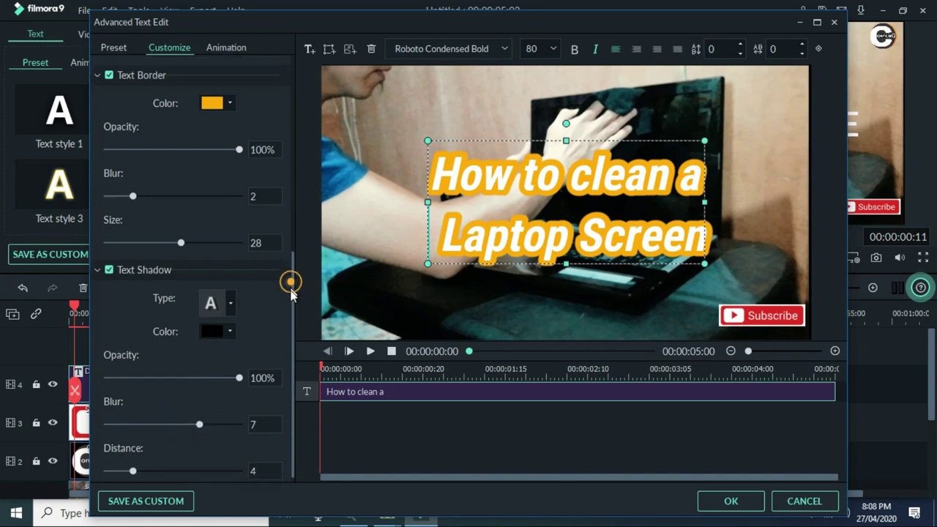
{"action": "left_click_drag", "start_coordinate": [133, 465], "coordinate": [182, 461]}
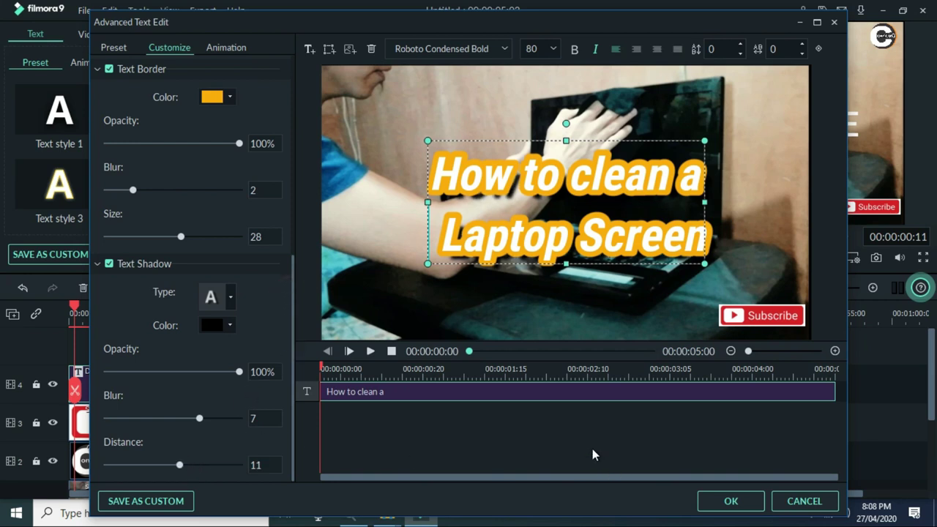
{"action": "left_click", "coordinate": [735, 502]}
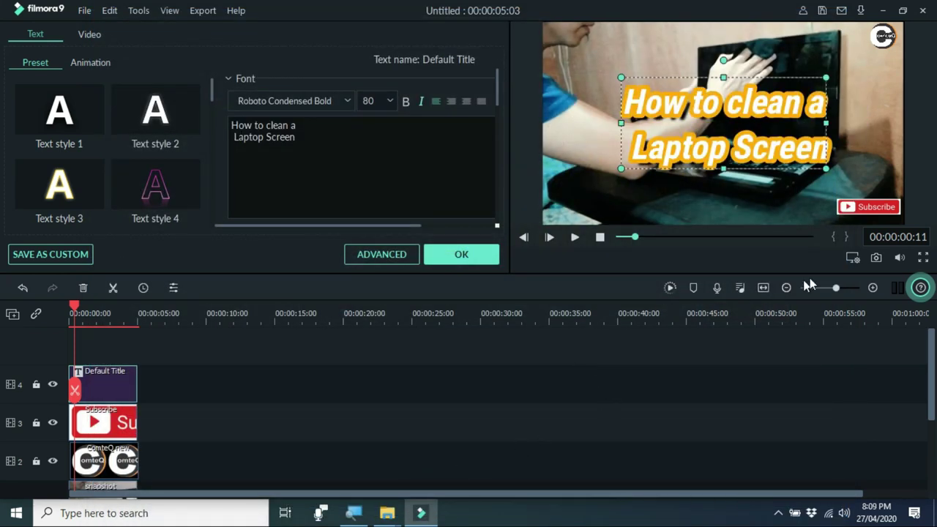
Capture a snapshot of the finished thumbnail frame and view the resulting snapshot1 image from its folder in File Explorer.
{"action": "left_click", "coordinate": [875, 258]}
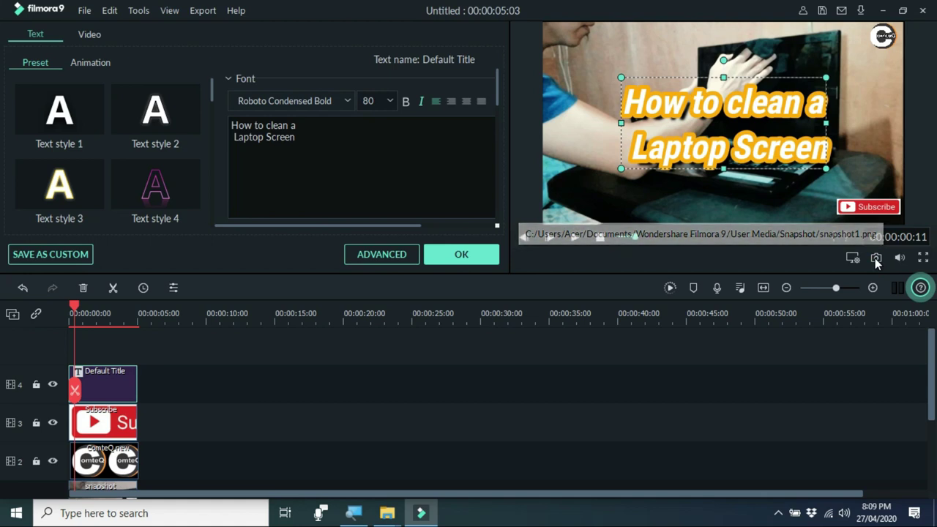
{"action": "left_click", "coordinate": [477, 255]}
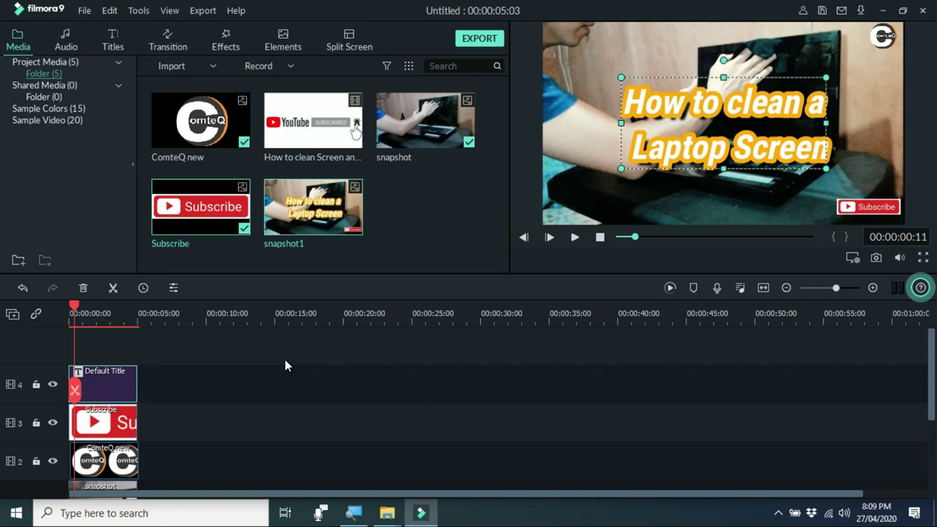
{"action": "right_click", "coordinate": [343, 213]}
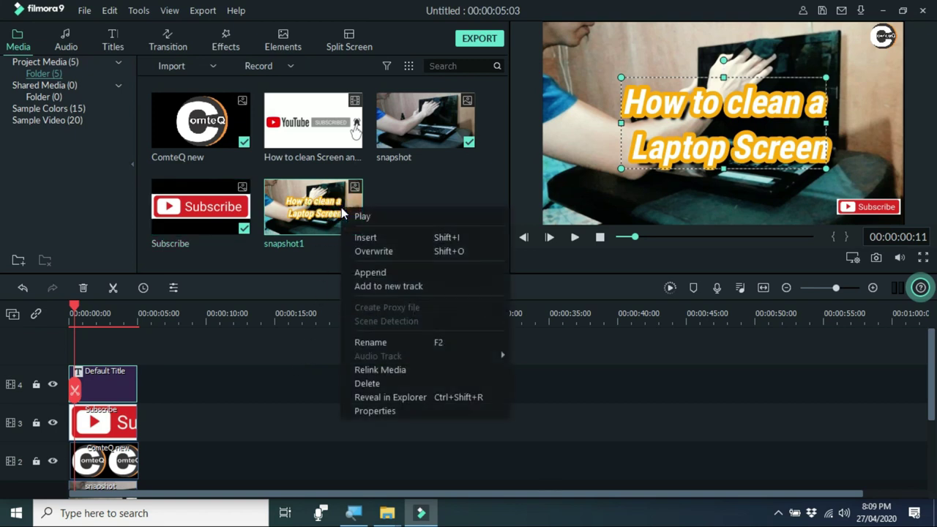
{"action": "left_click", "coordinate": [411, 399]}
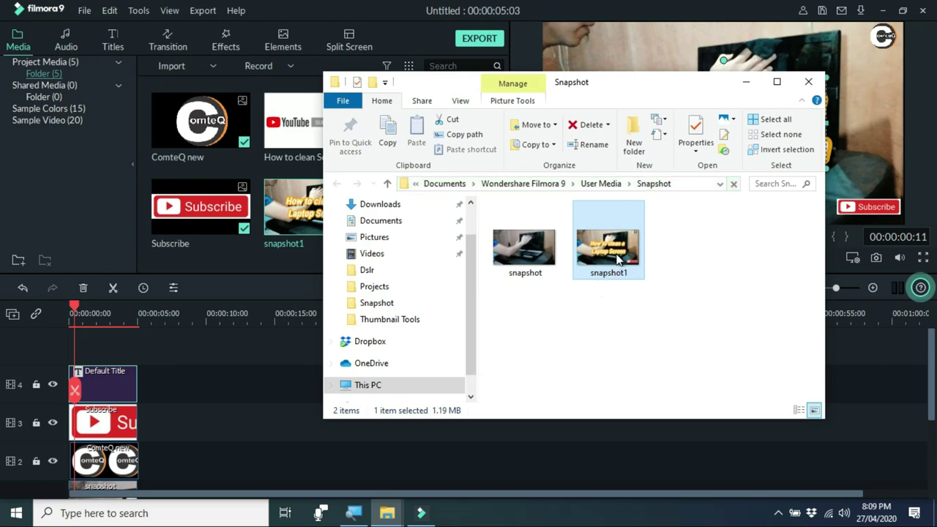
{"action": "double_click", "coordinate": [618, 258]}
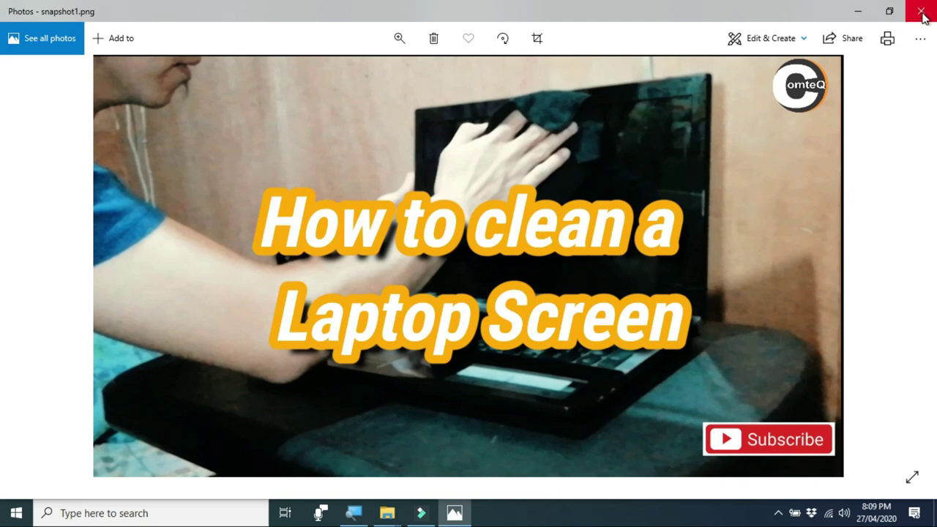
{"action": "left_click", "coordinate": [924, 13]}
Copy snapshot1 from the Snapshot folder to the desktop and open the copy to check the thumbnail.
{"action": "right_click", "coordinate": [628, 245]}
{"action": "left_click", "coordinate": [659, 418]}
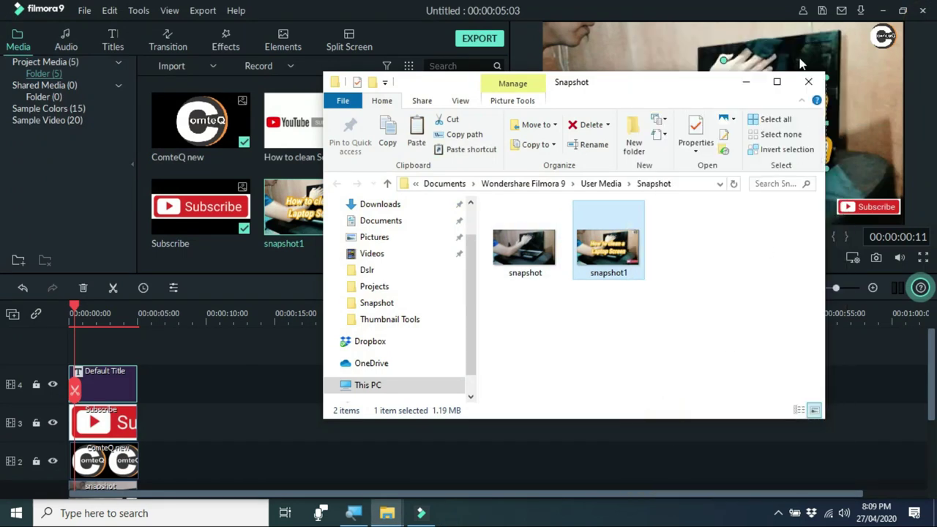
{"action": "left_click", "coordinate": [747, 82]}
{"action": "left_click", "coordinate": [883, 10]}
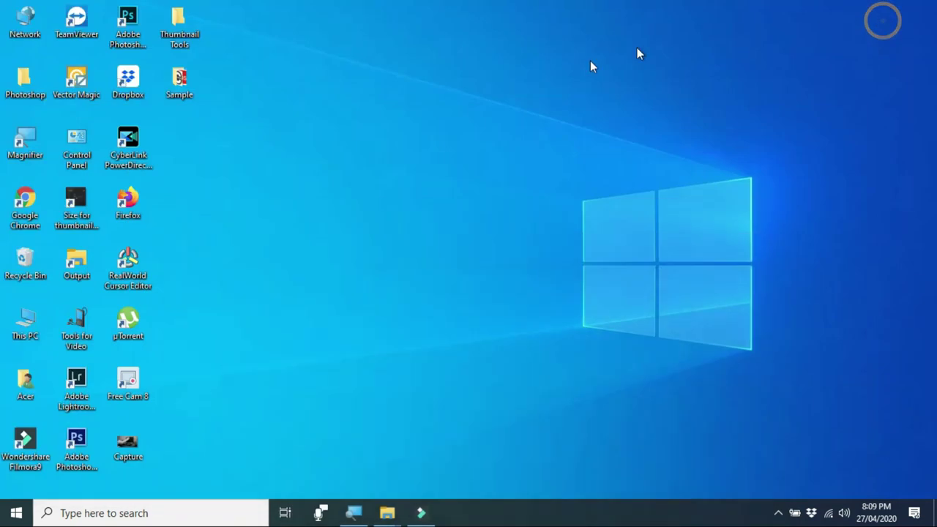
{"action": "right_click", "coordinate": [185, 143]}
{"action": "left_click", "coordinate": [221, 204]}
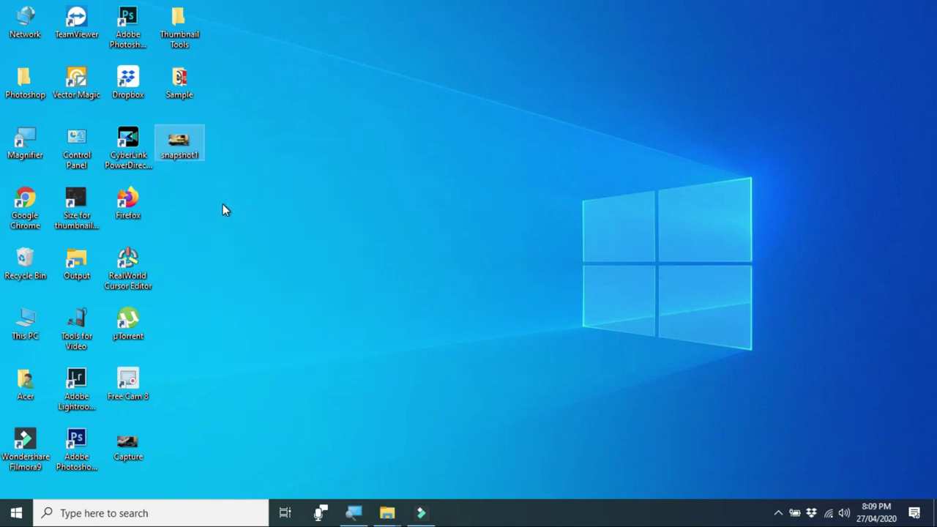
{"action": "double_click", "coordinate": [180, 143]}
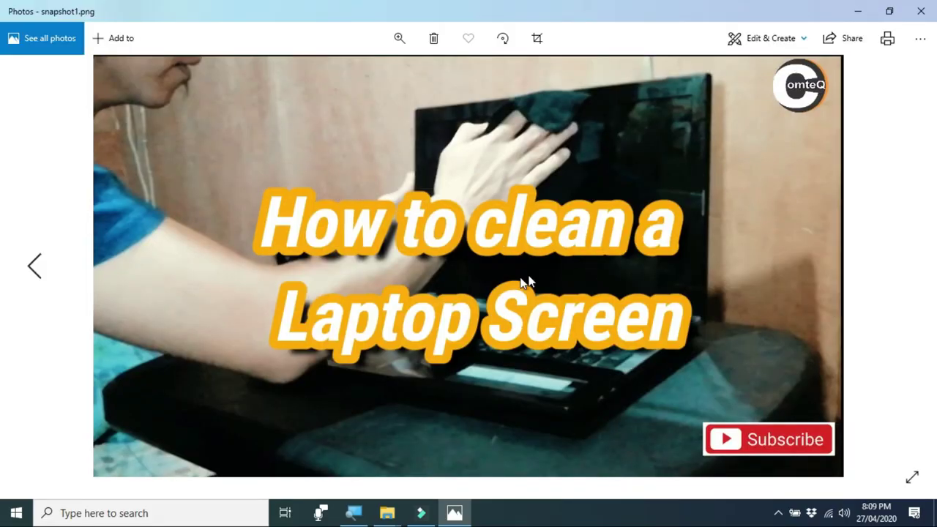
{"action": "left_click", "coordinate": [918, 20]}
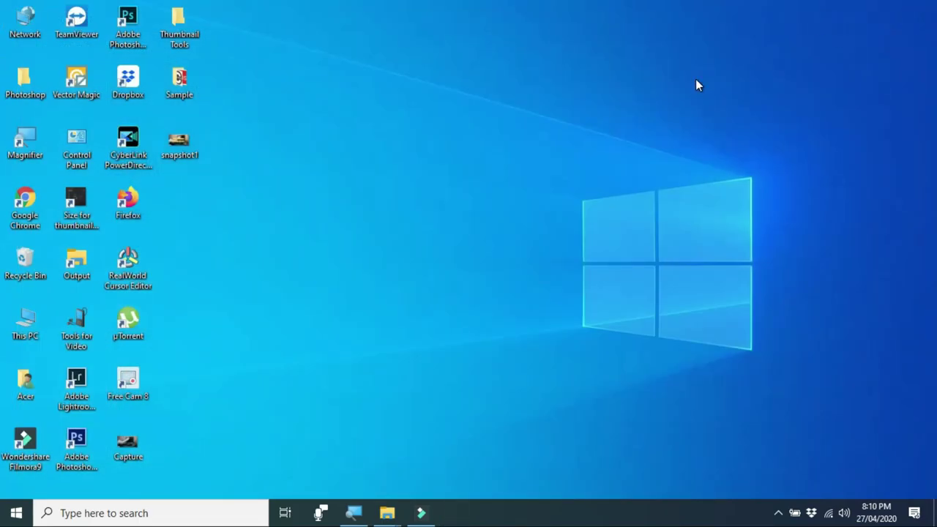